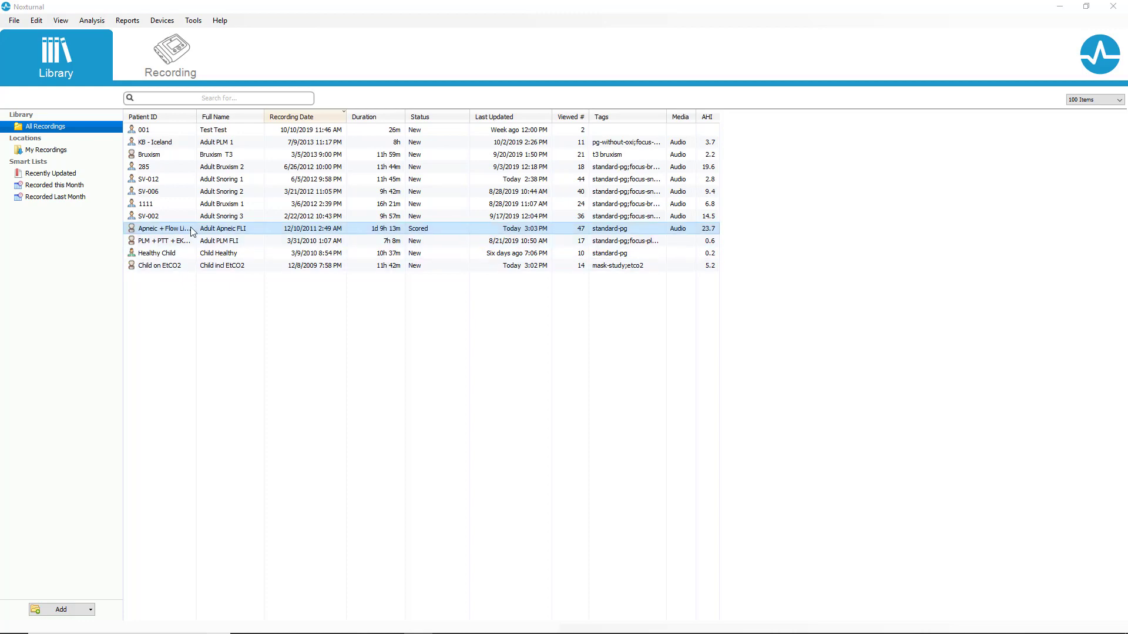
# Step: Open the Apneic + Flow Limitation recording from the library and view its Respiration Report
pyautogui.click(190, 227)
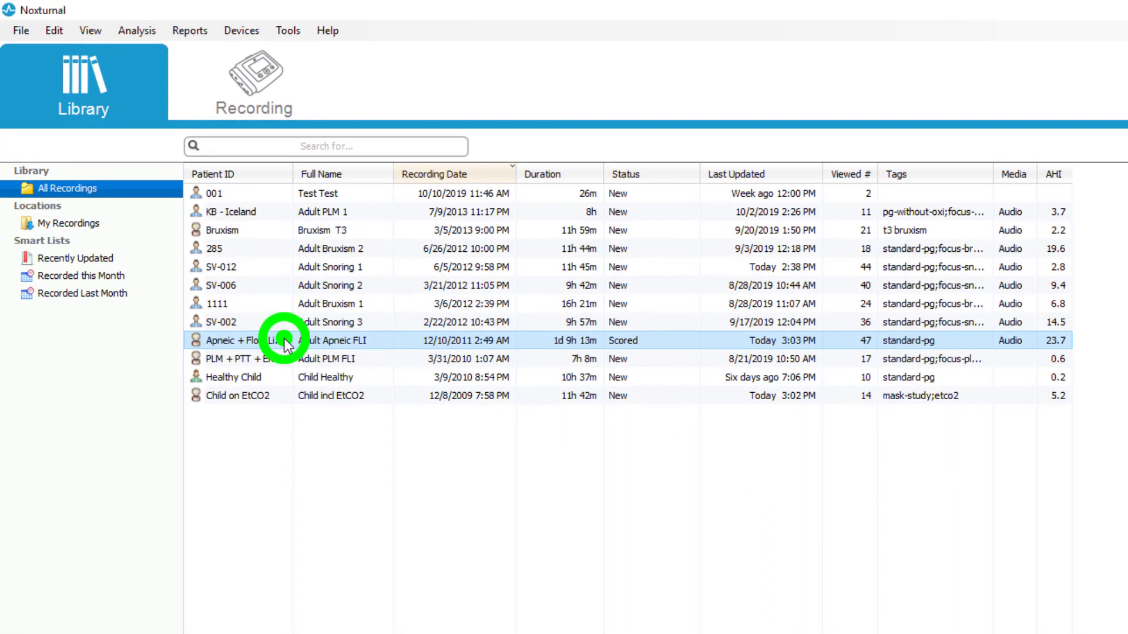
pyautogui.doubleClick(284, 339)
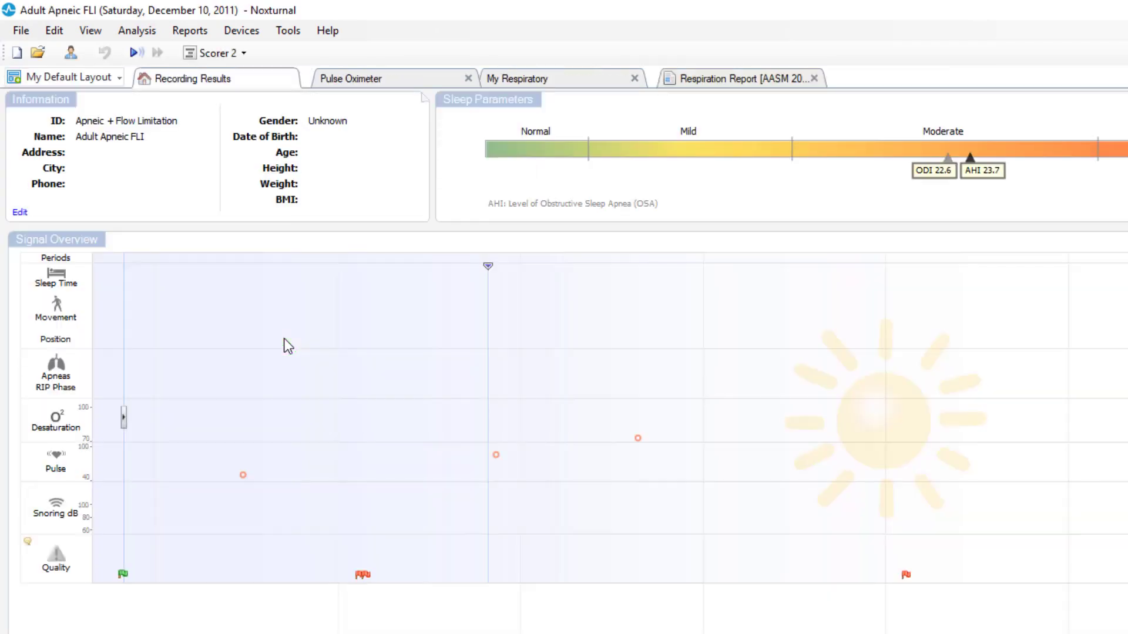
pyautogui.click(701, 82)
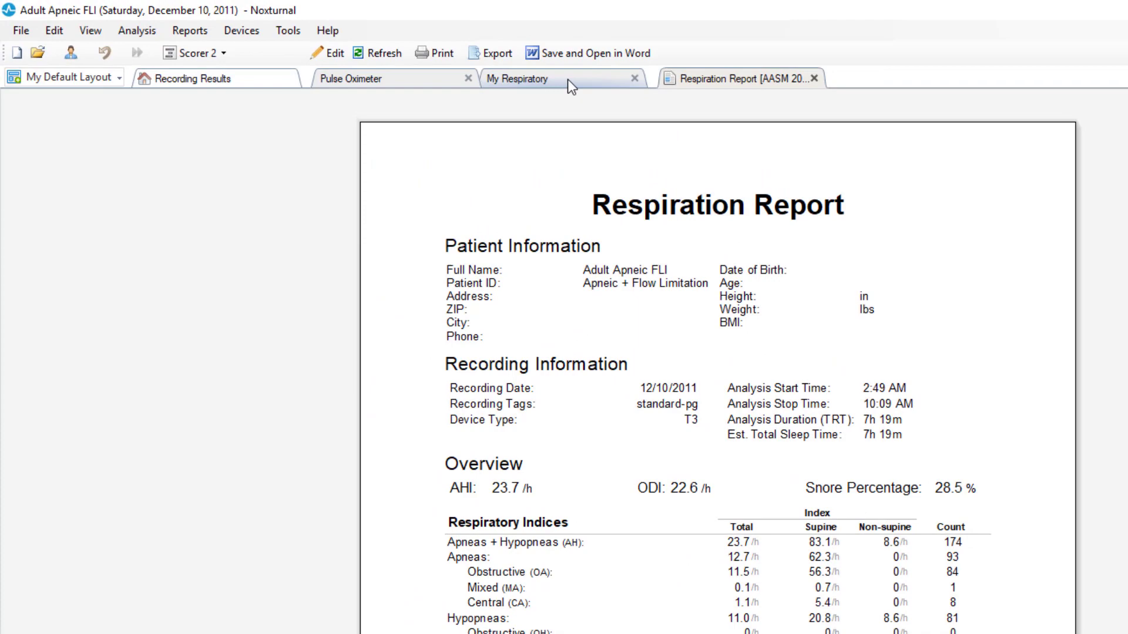
# Step: Switch to the My Respiratory sheet and page through the recording's signals
pyautogui.click(567, 79)
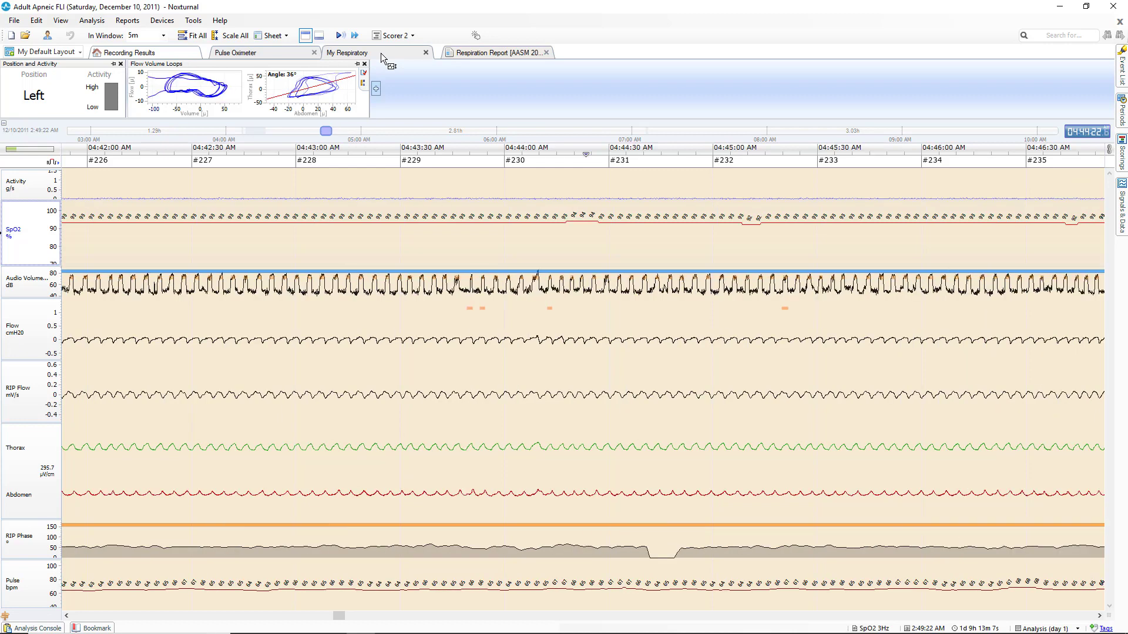
pyautogui.press('pagedown')
pyautogui.press('pagedown')
pyautogui.press('pagedown')
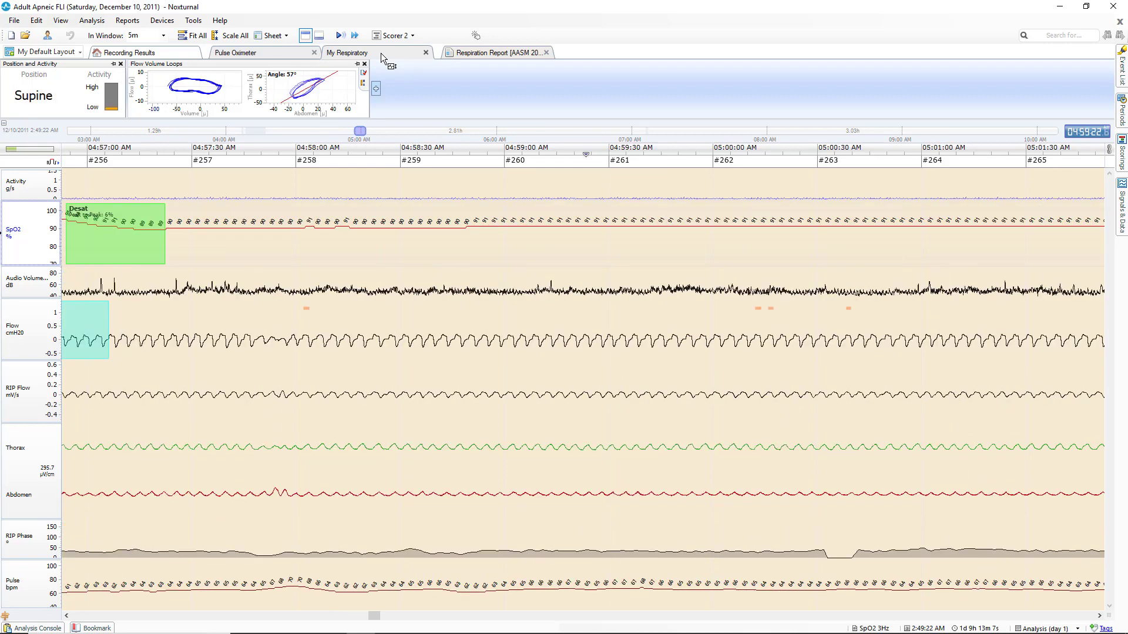
pyautogui.press('pagedown')
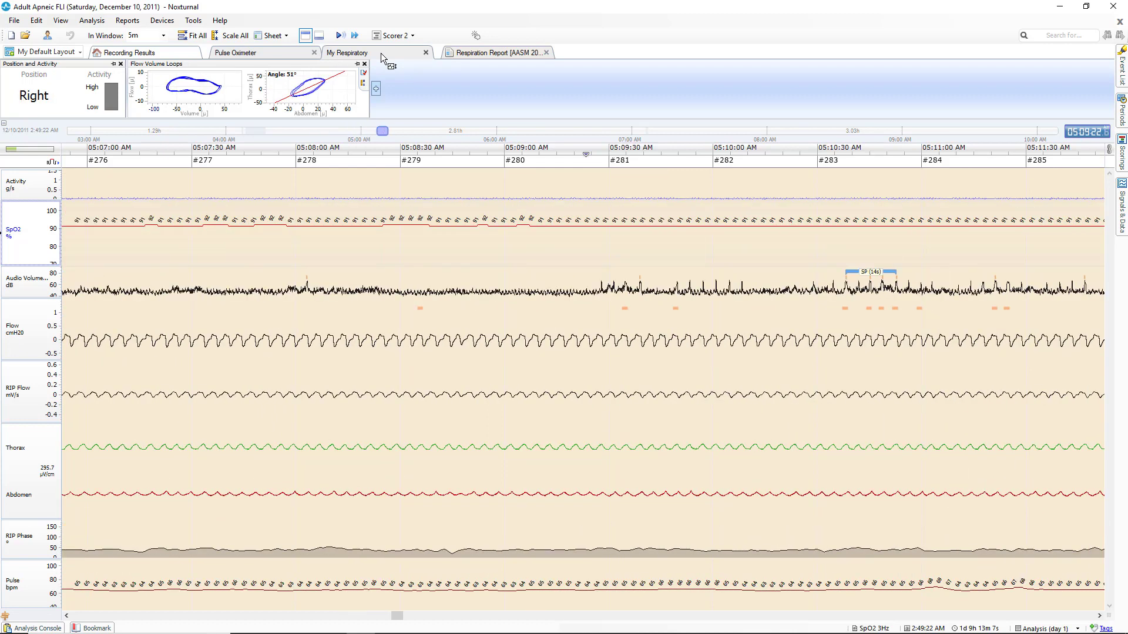
pyautogui.press('Right')
pyautogui.press('Right')
pyautogui.press('Right')
pyautogui.press('Right')
pyautogui.press('Right')
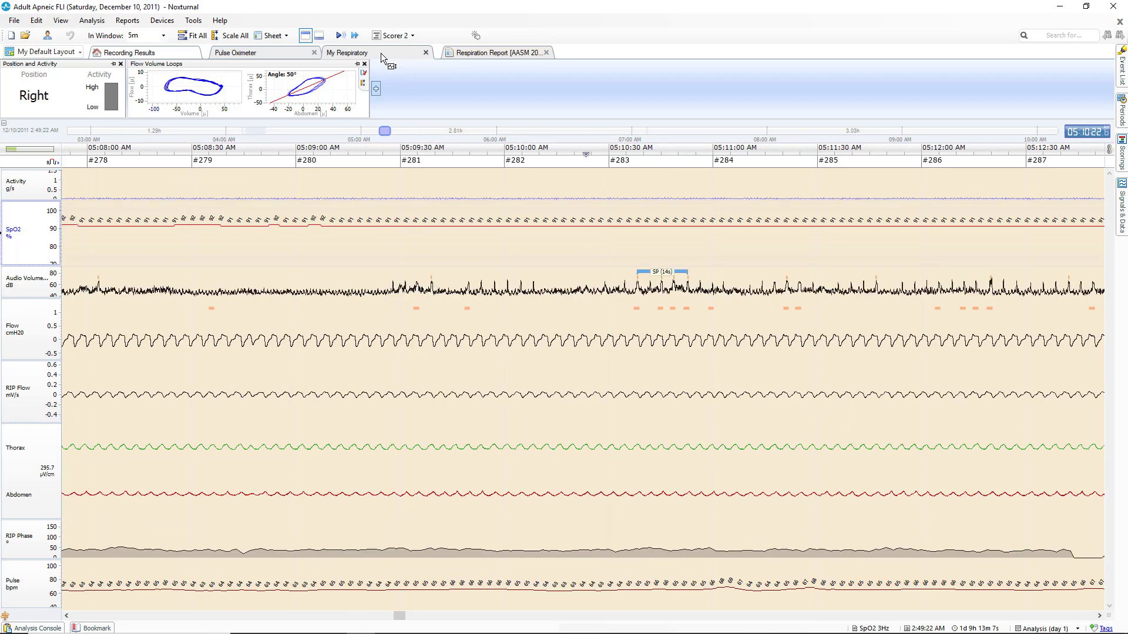
pyautogui.press('Right')
pyautogui.press('Right')
pyautogui.press('Right')
pyautogui.press('Right')
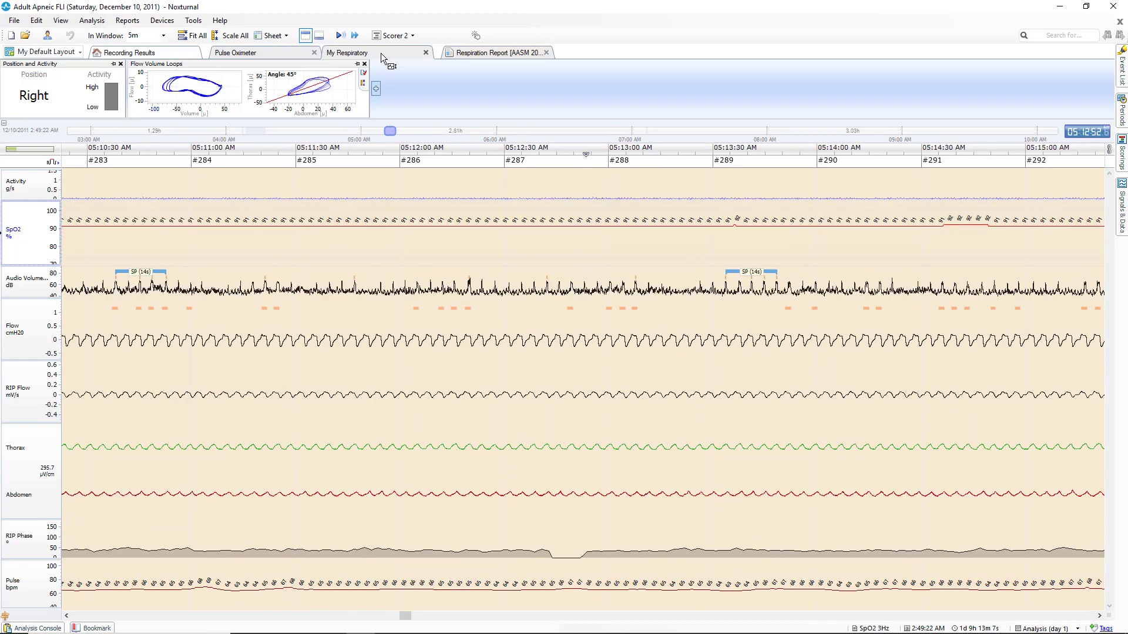
pyautogui.press('Right')
pyautogui.press('Right')
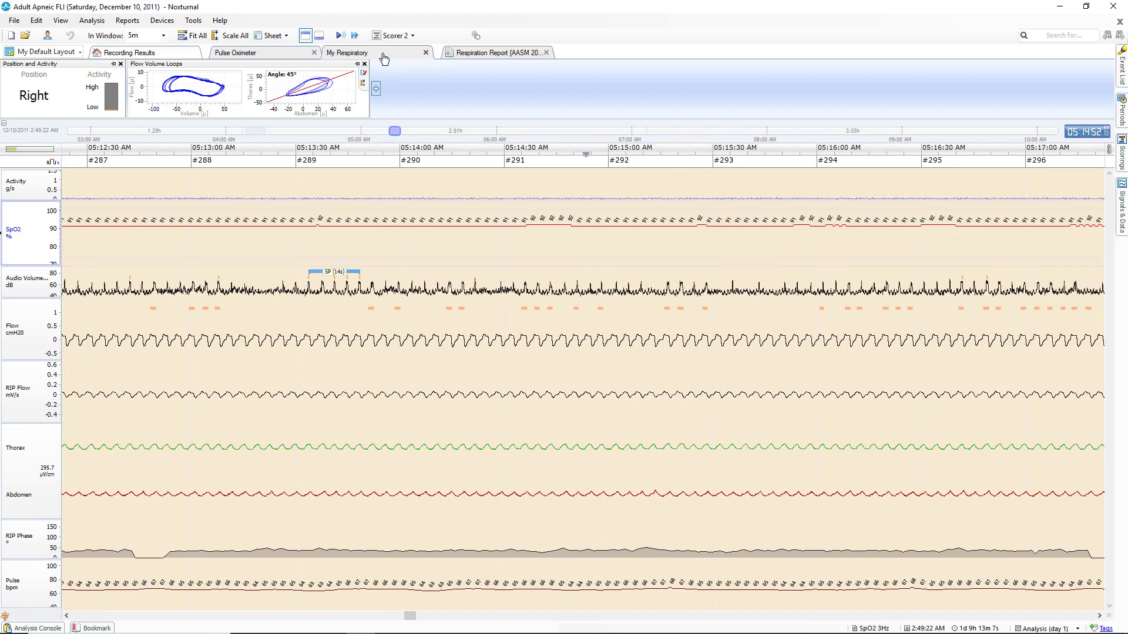
# Step: Open the Event List and jump to the Hypopnea event at 2:56:02 AM
pyautogui.click(1123, 74)
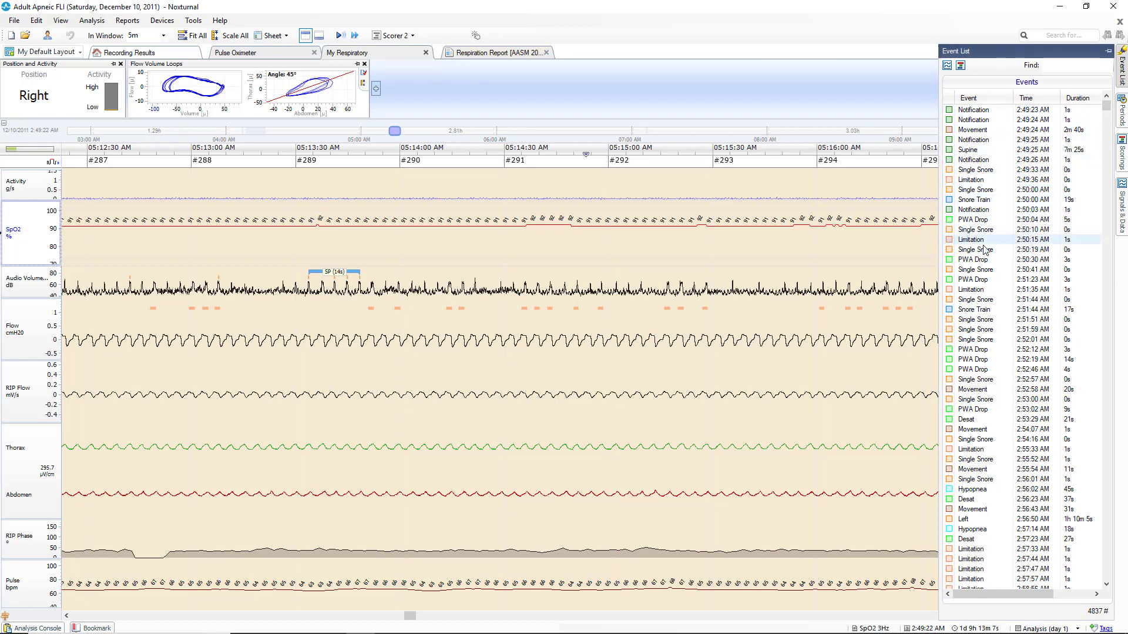
pyautogui.scroll(-7, 985, 249)
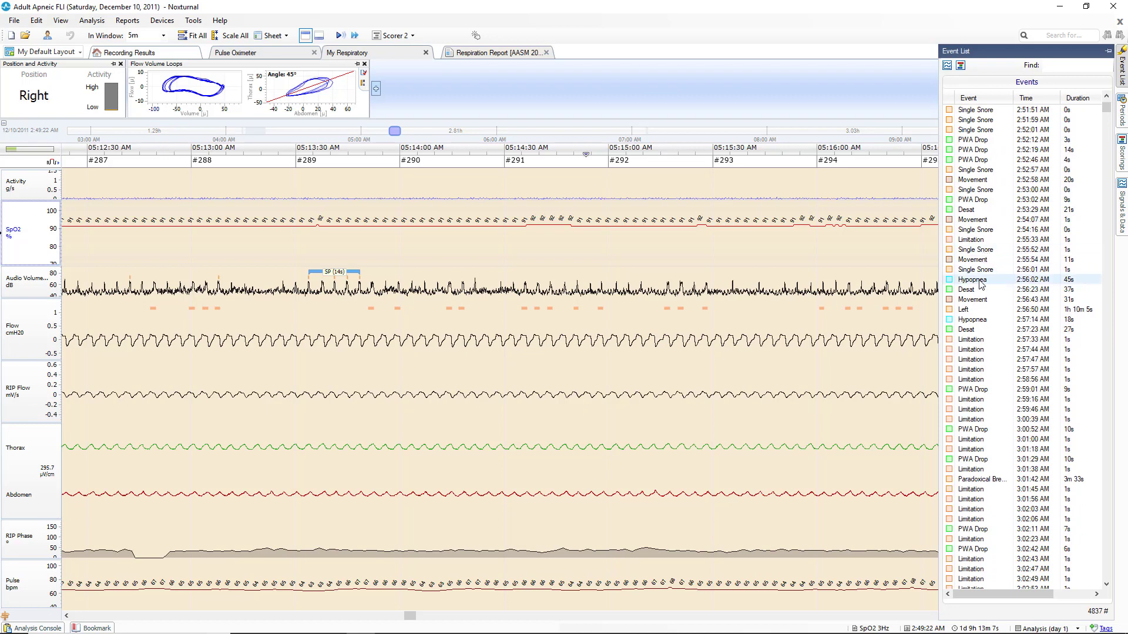
pyautogui.click(981, 281)
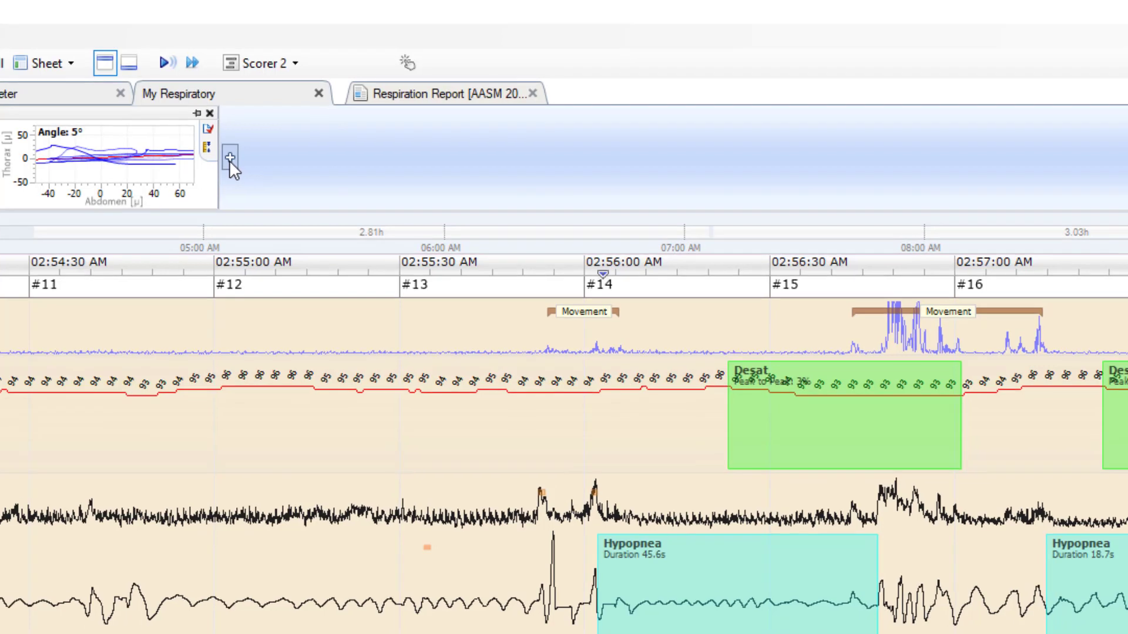
# Step: Add an Event Overview panel to the sheet and widen it across the top area
pyautogui.click(229, 158)
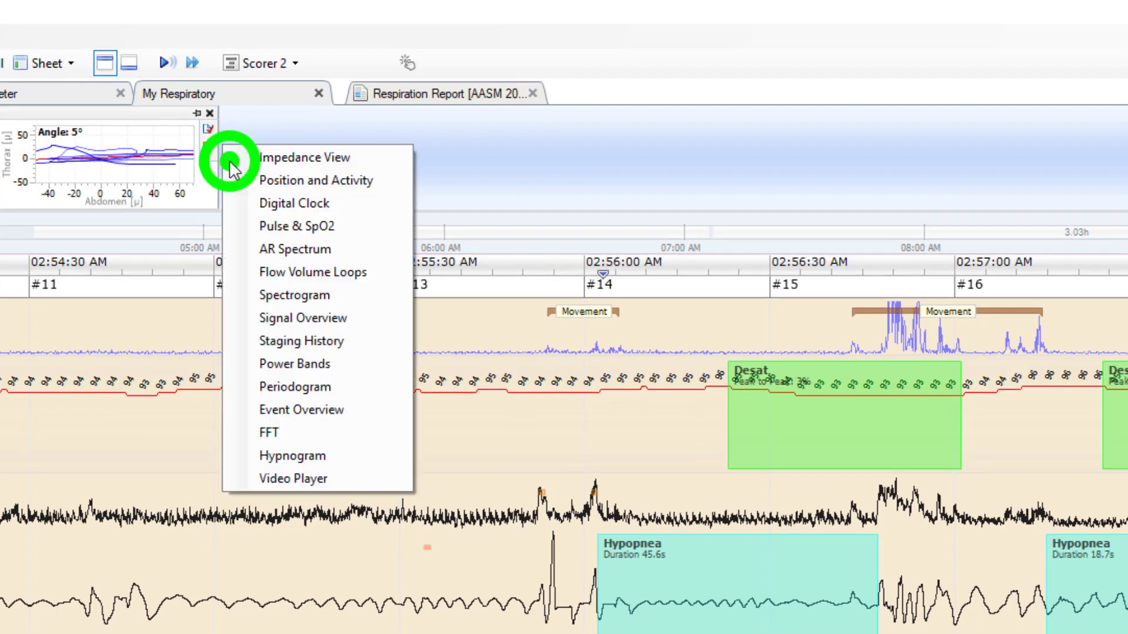
pyautogui.click(327, 410)
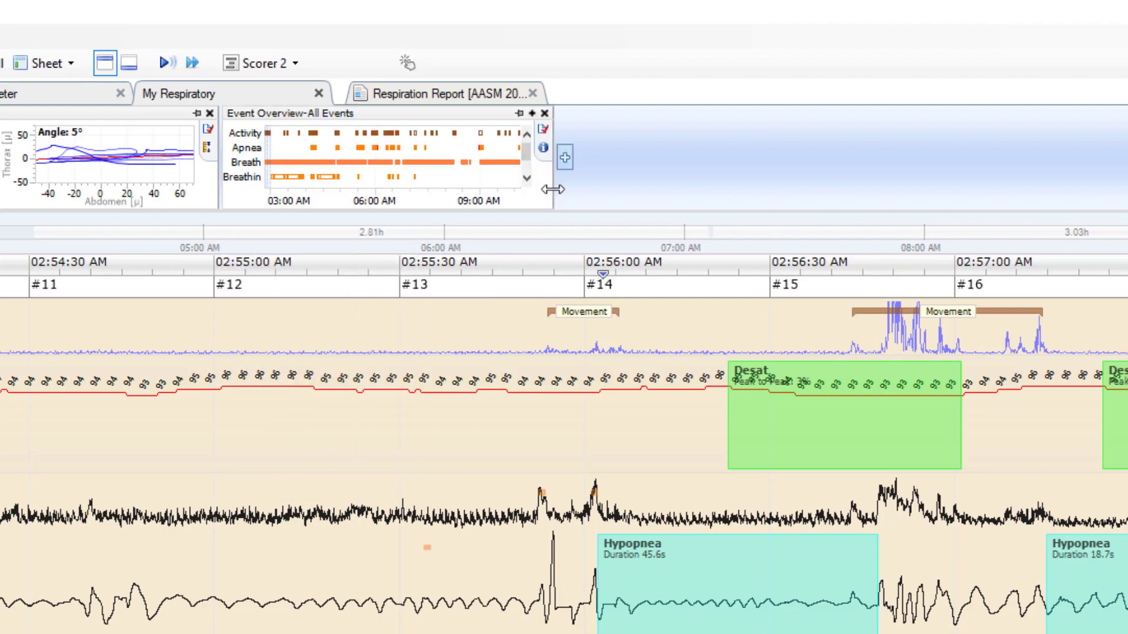
pyautogui.moveTo(553, 189); pyautogui.dragTo(1125, 189)
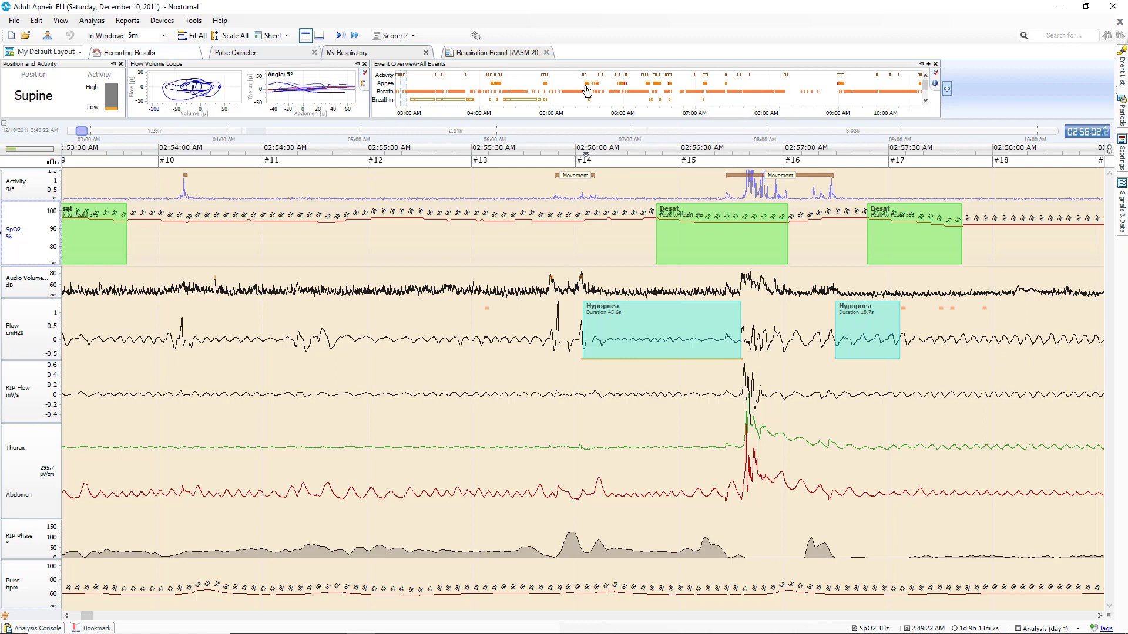
# Step: Jump to the obstructive apnea cluster around 5:28 AM from the Event Overview panel
pyautogui.moveTo(587, 90)
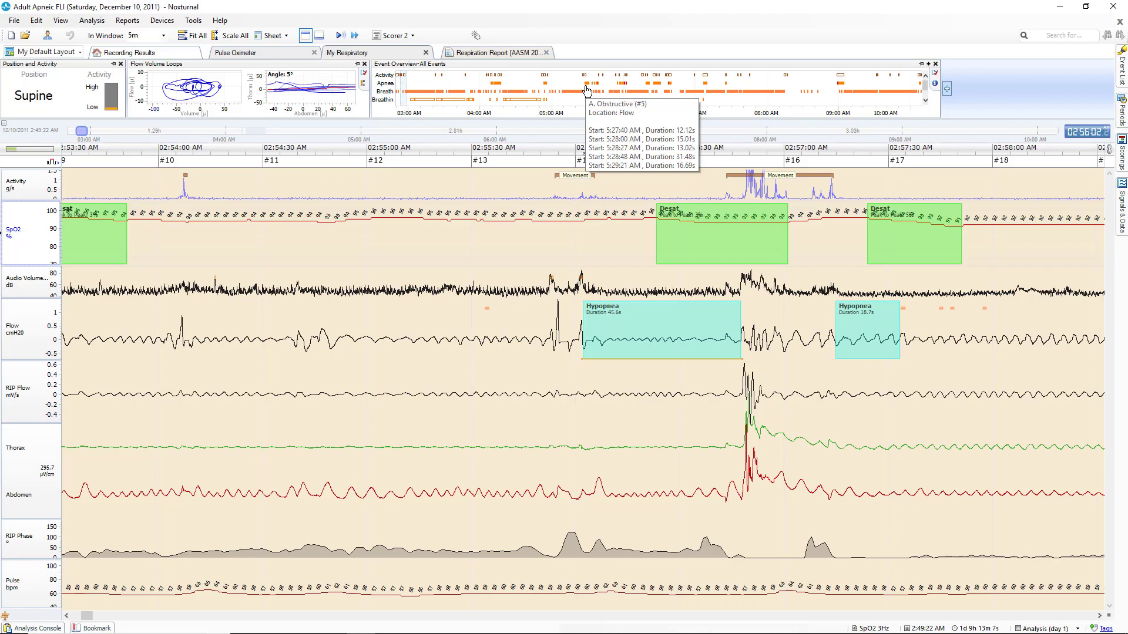
pyautogui.click(587, 90)
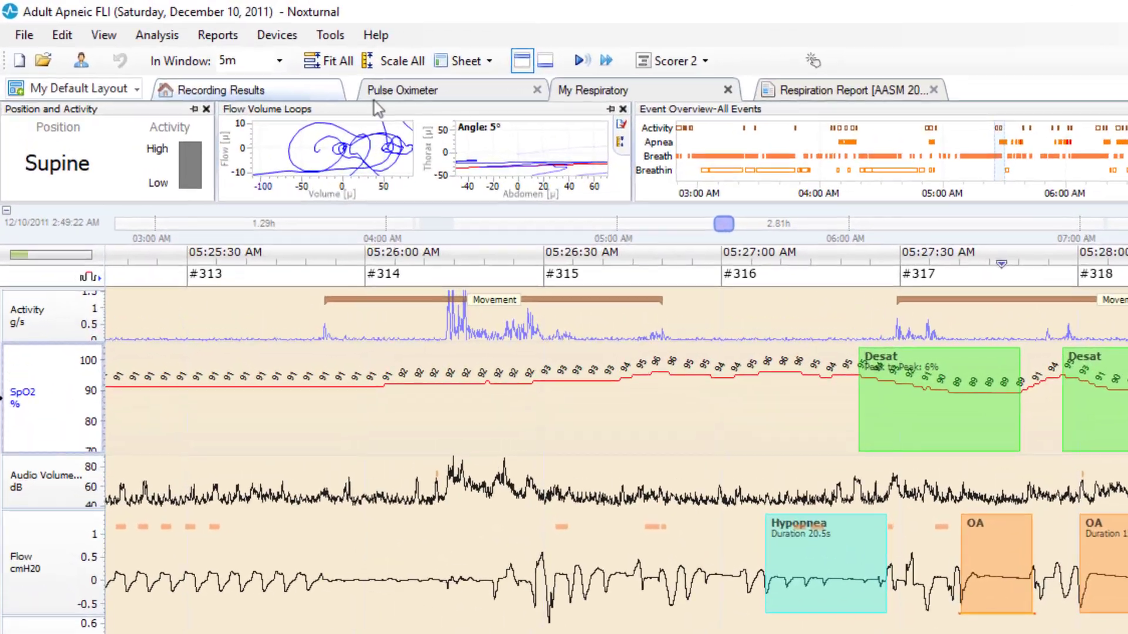
# Step: Open the recording's Interpretation Notes and paste the clipboard template as unformatted text
pyautogui.click(280, 90)
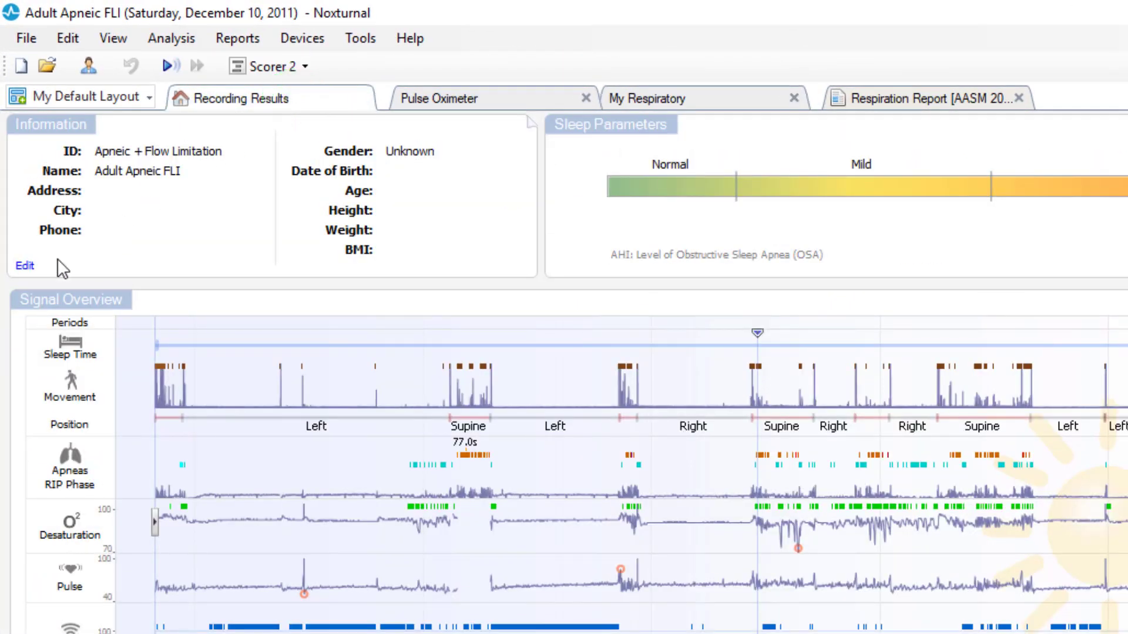
pyautogui.click(89, 68)
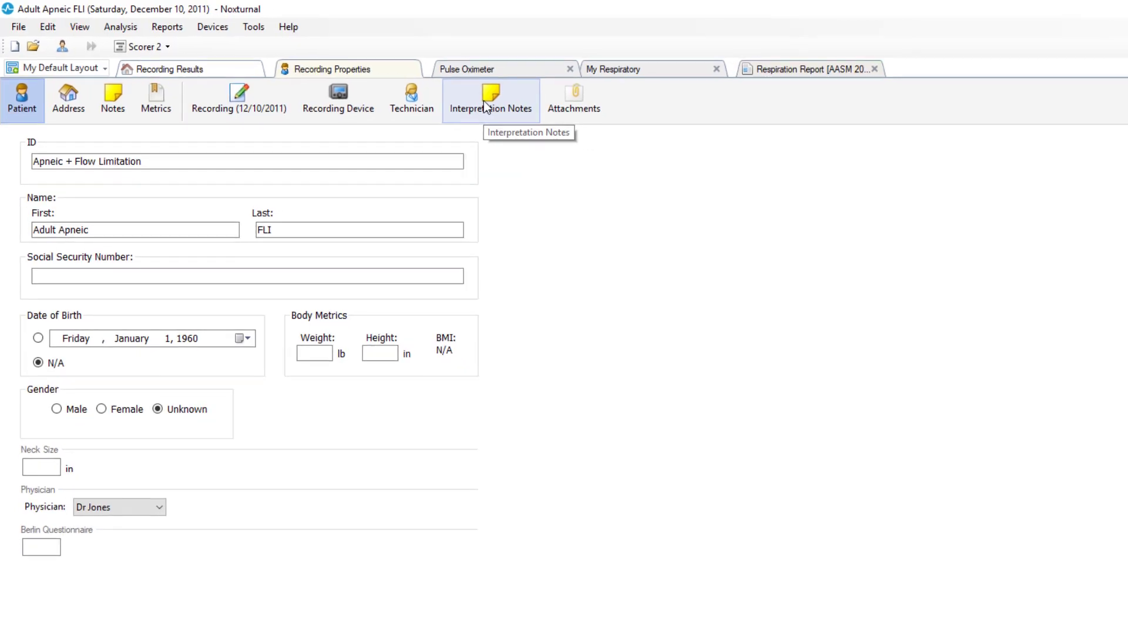
pyautogui.click(504, 107)
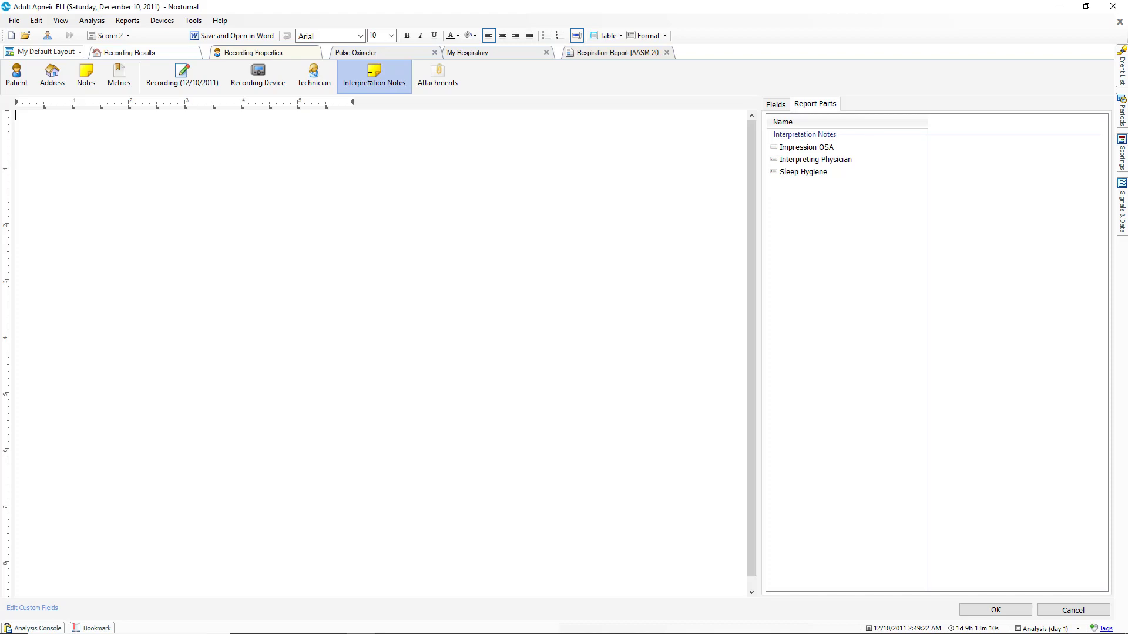
pyautogui.rightClick(88, 127)
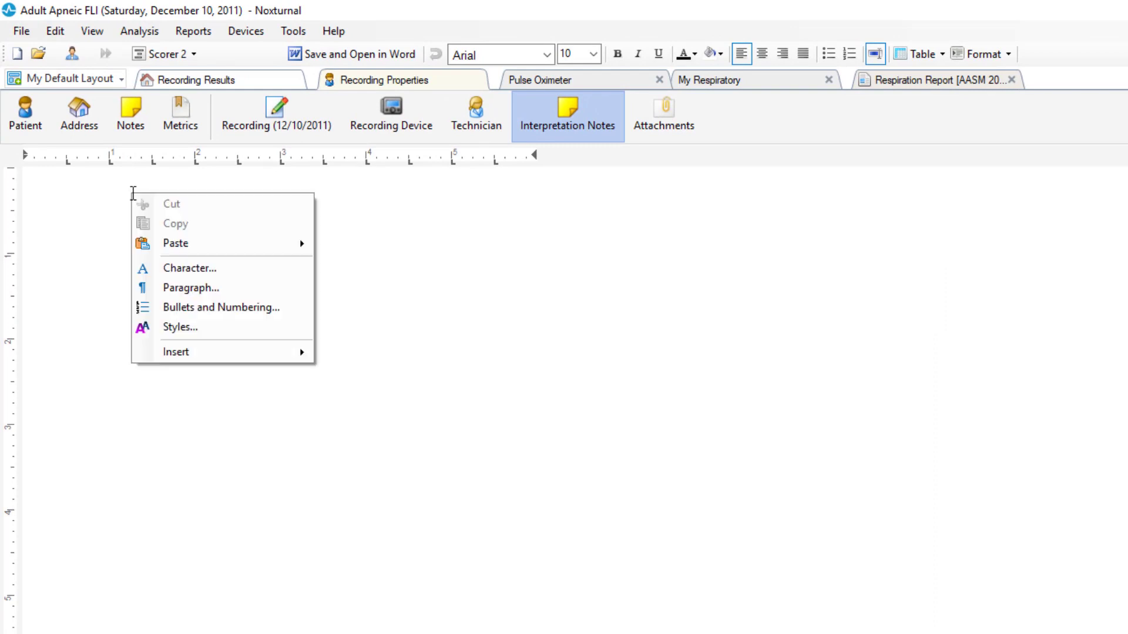
pyautogui.click(176, 244)
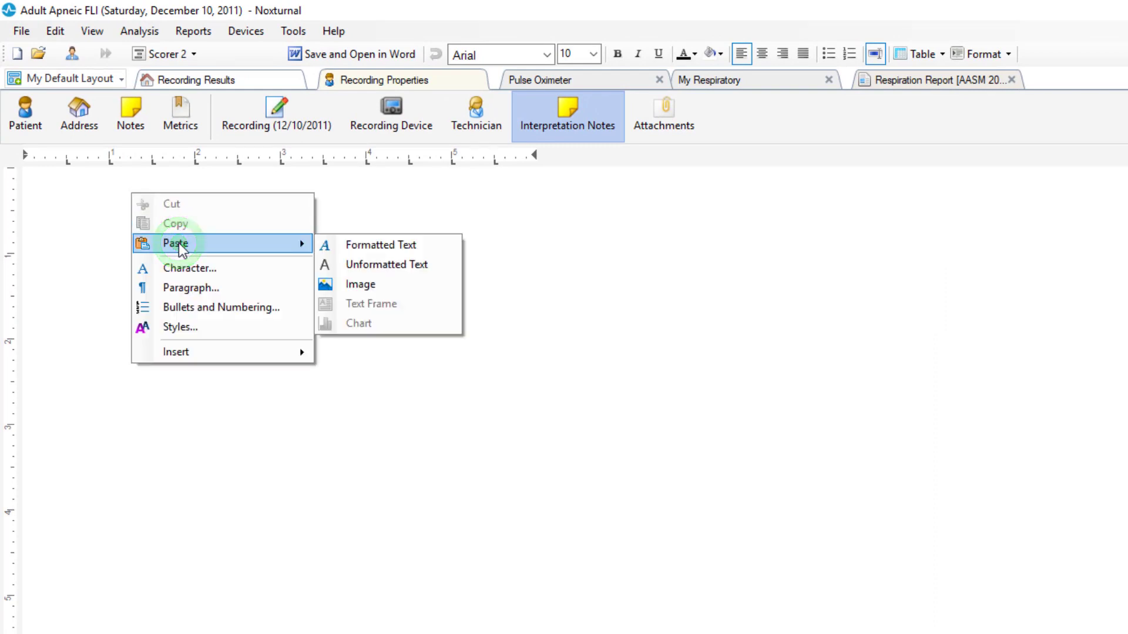
pyautogui.click(379, 265)
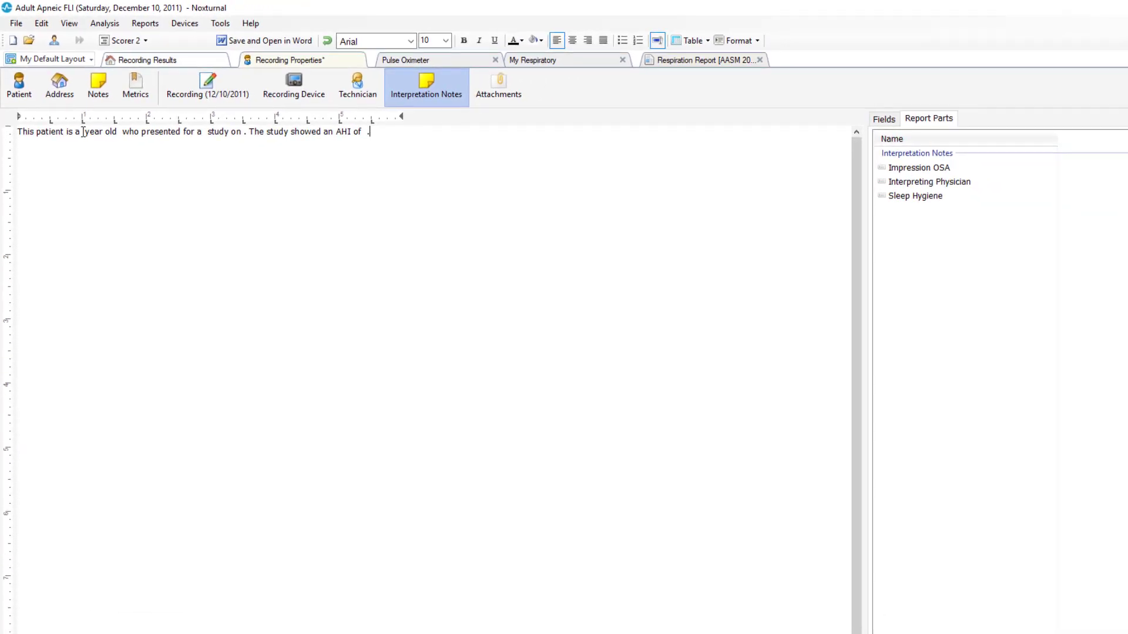
# Step: Search the fields for 'patient' and insert the Age field after 'This patient is a'
pyautogui.click(83, 132)
pyautogui.click(881, 121)
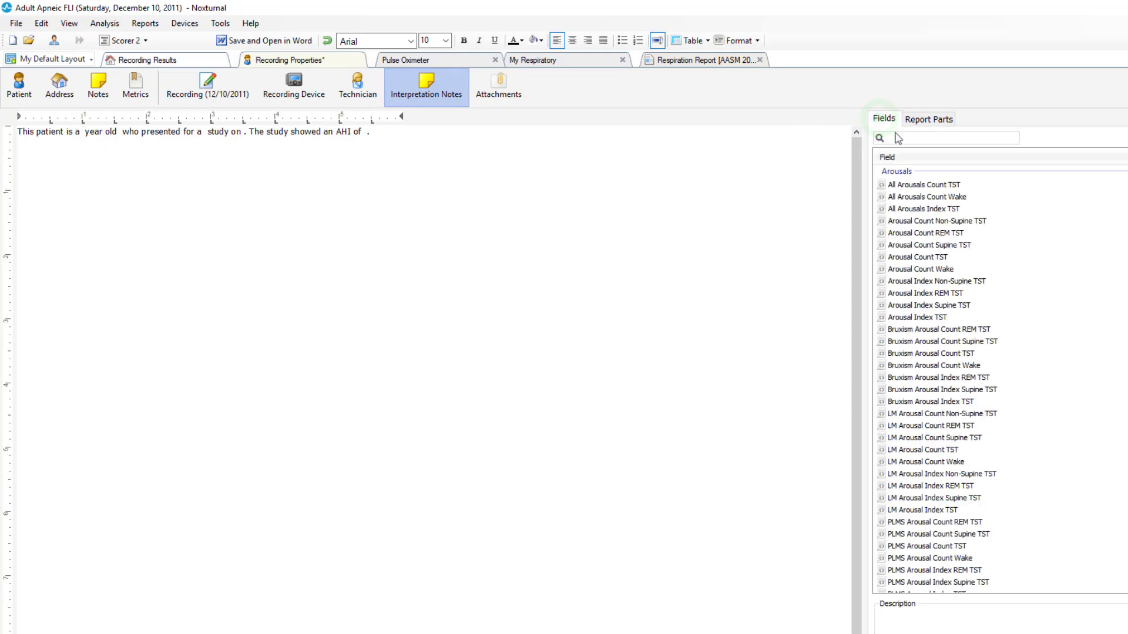
pyautogui.click(900, 137)
pyautogui.write('pat')
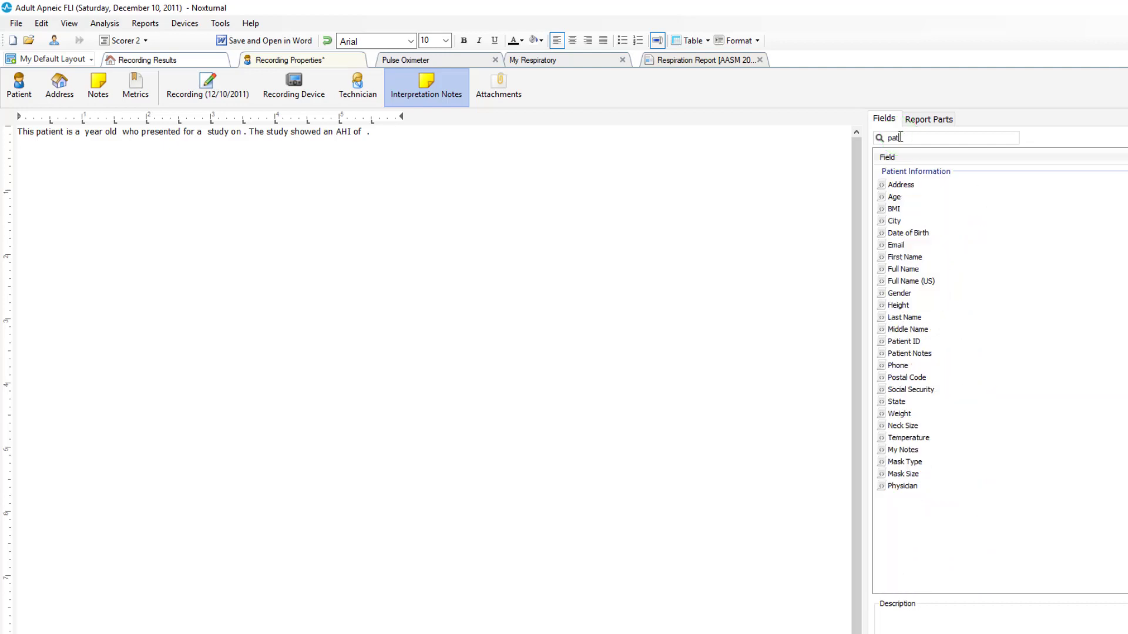
pyautogui.write('ient')
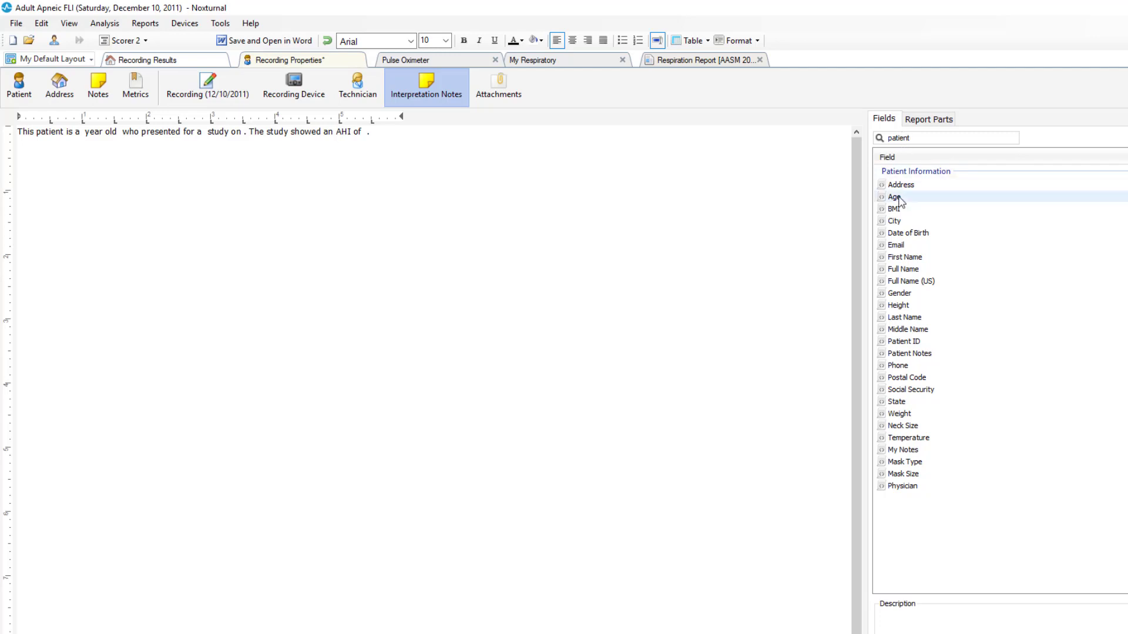
pyautogui.doubleClick(897, 198)
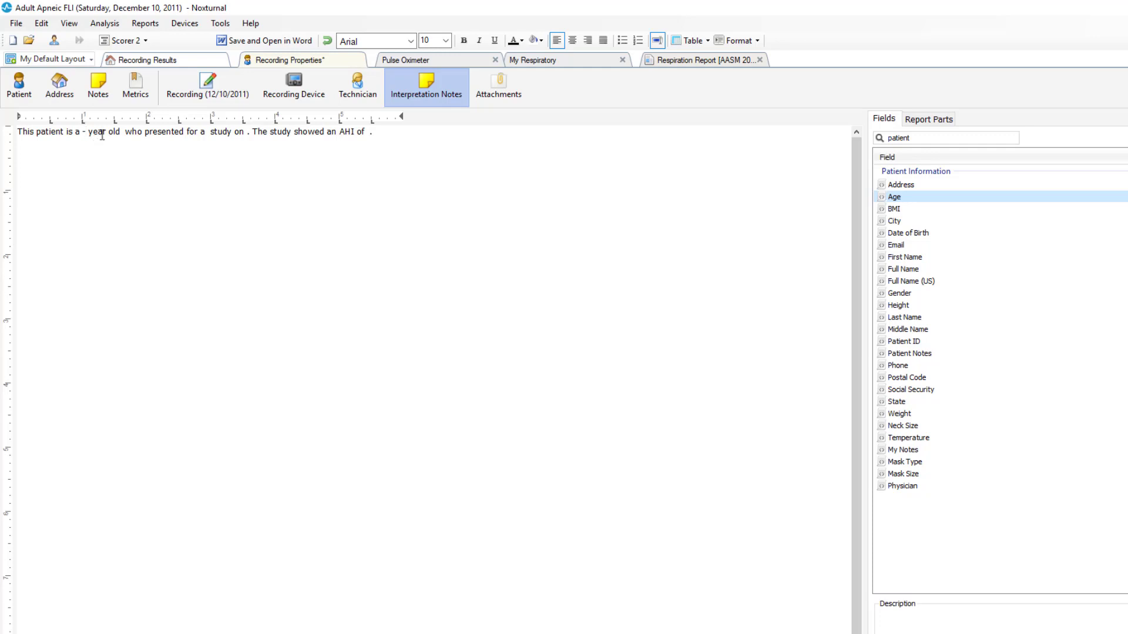
# Step: Insert the Gender field after 'year old' in the note
pyautogui.click(122, 132)
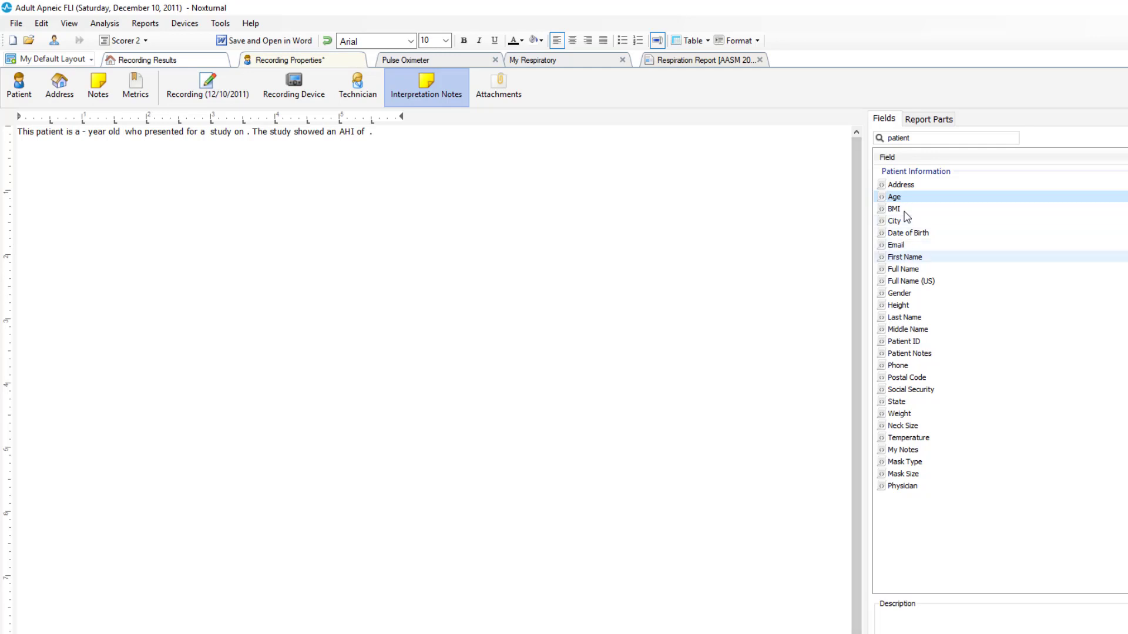
pyautogui.doubleClick(905, 293)
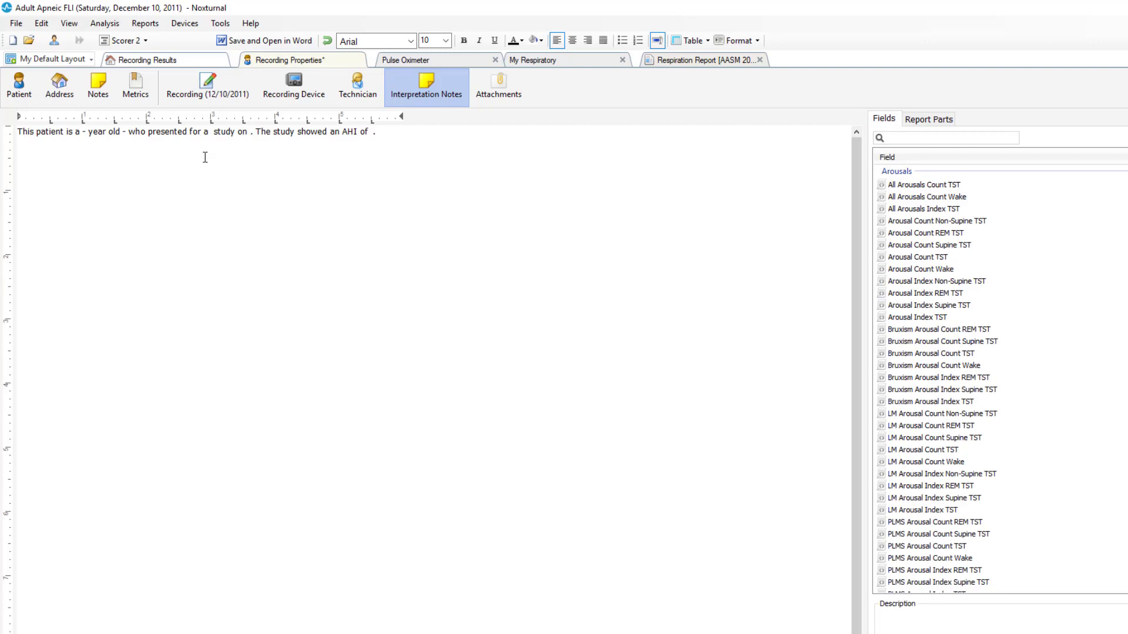
# Step: Search the fields for 'type' and insert Device Type after 'presented for a'
pyautogui.write('type')
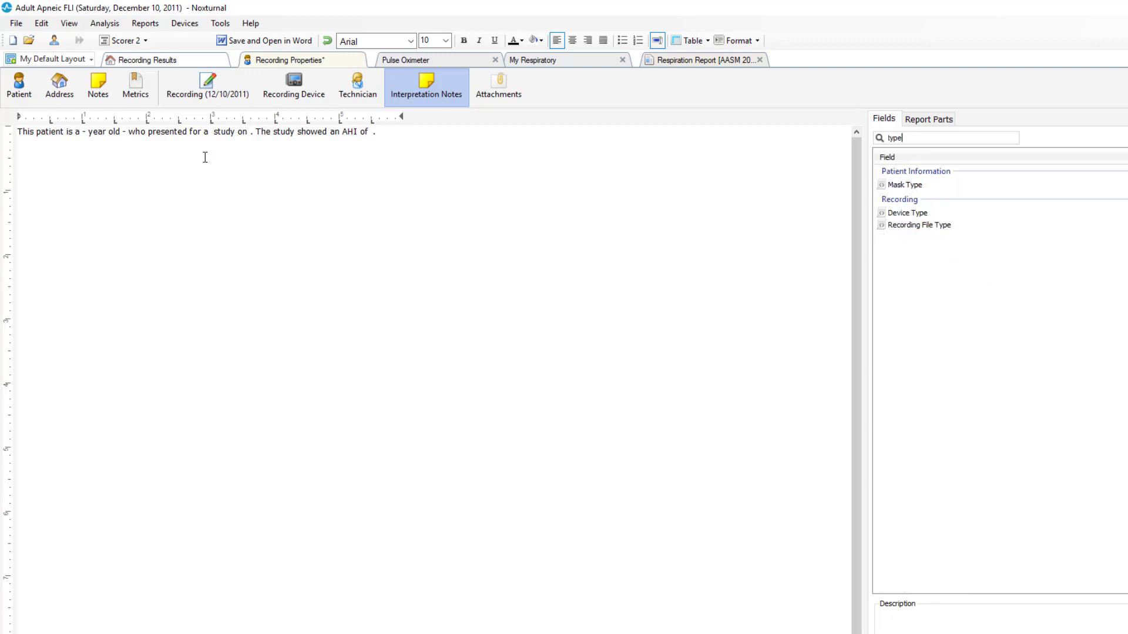
pyautogui.doubleClick(905, 215)
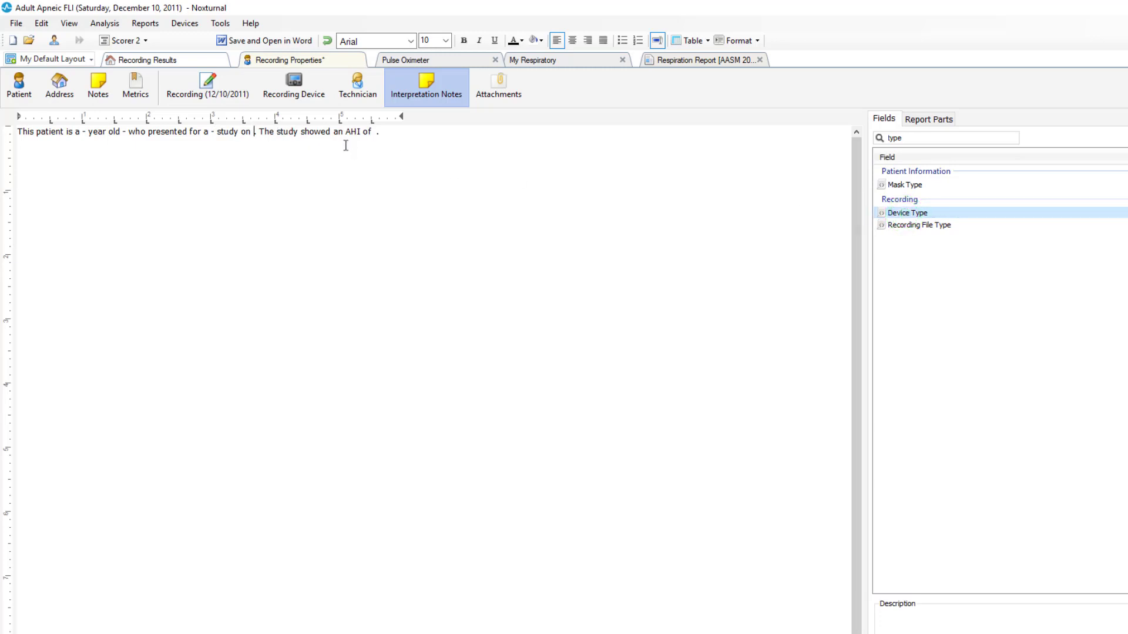
# Step: Search the fields for 'date' and insert Recording Start Date after 'study on' in the note
pyautogui.click(909, 140)
pyautogui.press('BackSpace')
pyautogui.press('BackSpace')
pyautogui.press('BackSpace')
pyautogui.press('BackSpace')
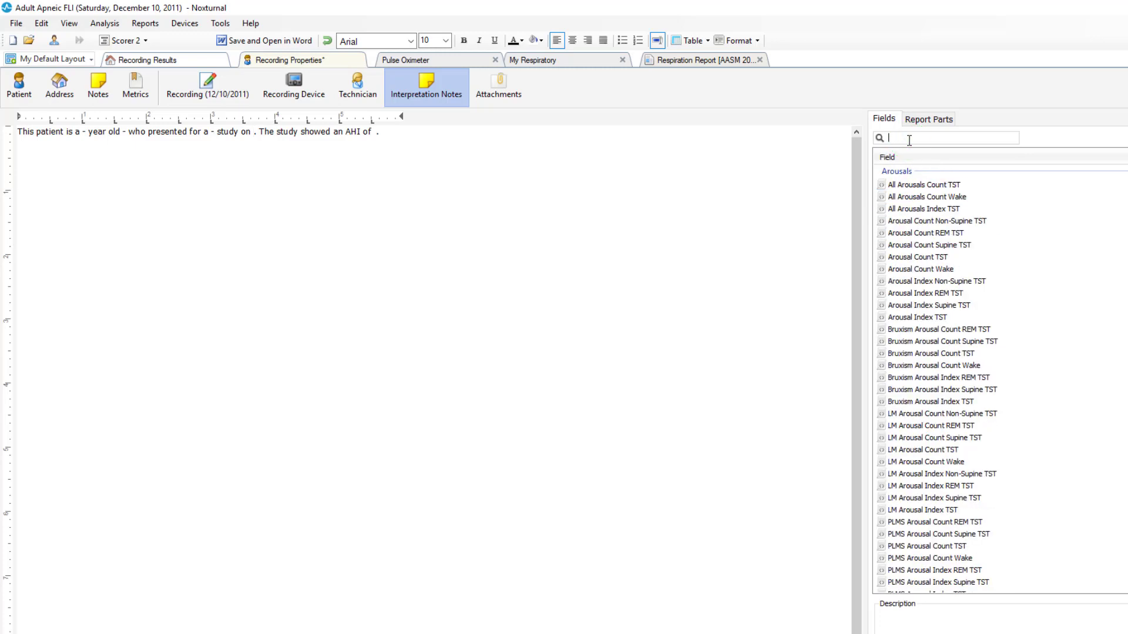
pyautogui.write('dat')
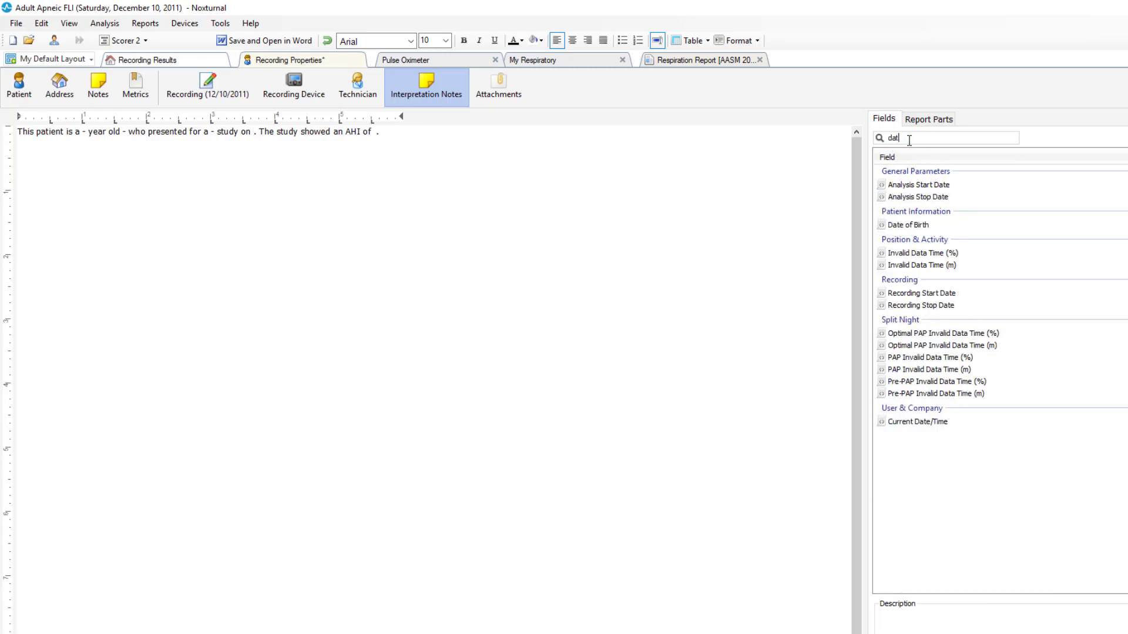
pyautogui.write('e')
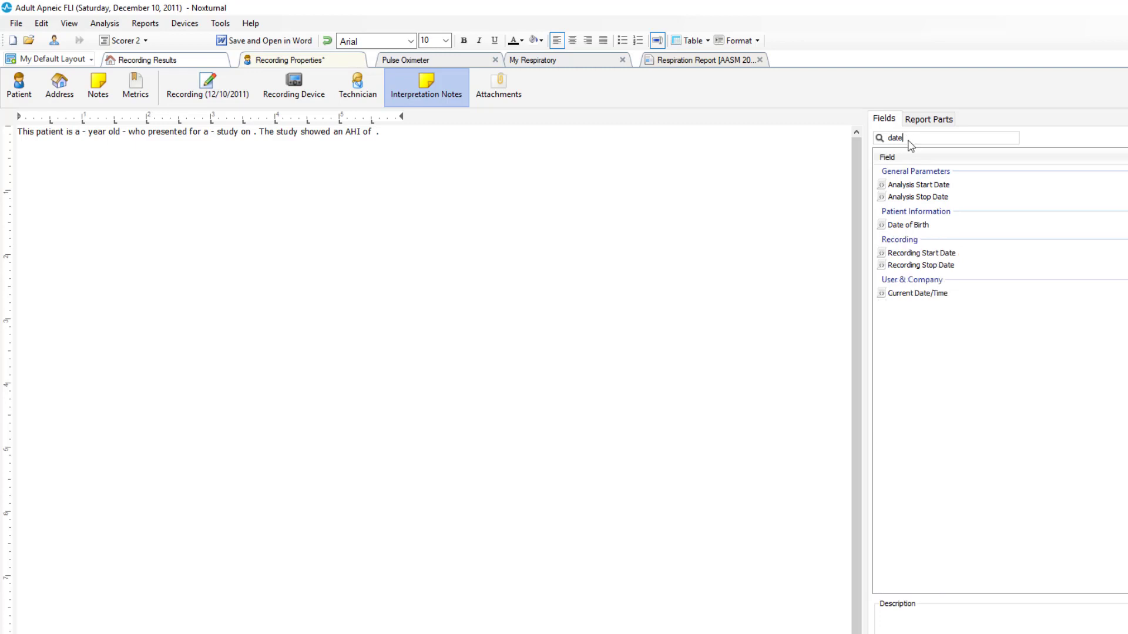
pyautogui.doubleClick(921, 254)
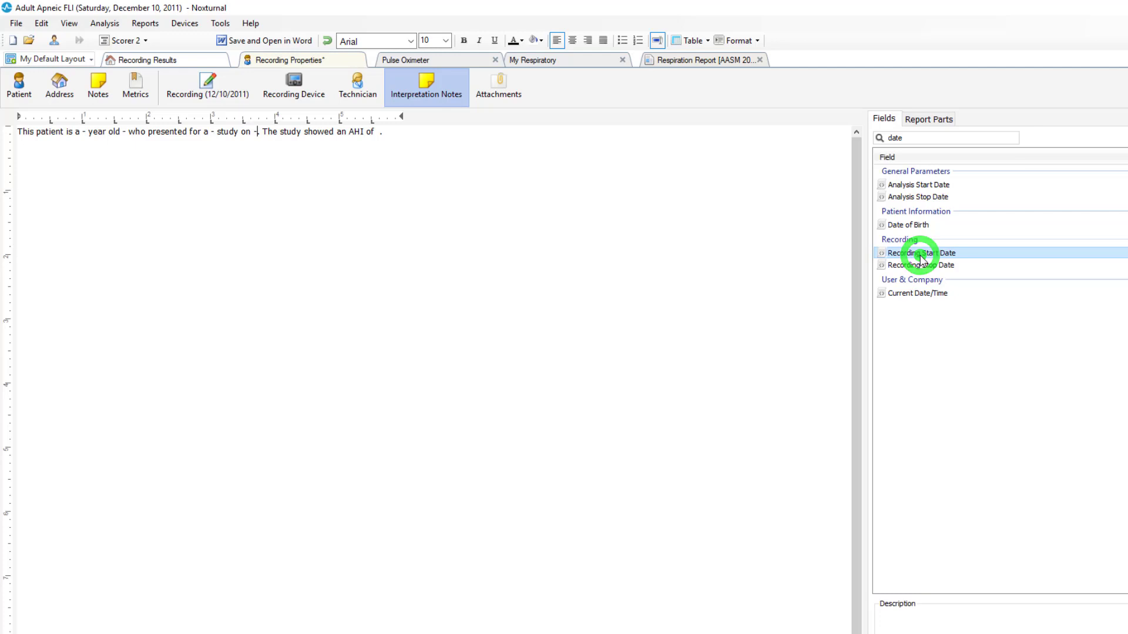
# Step: Search the fields for 'ahi' and insert the Respiratory AHI field after 'showed an AHI of'
pyautogui.click(376, 132)
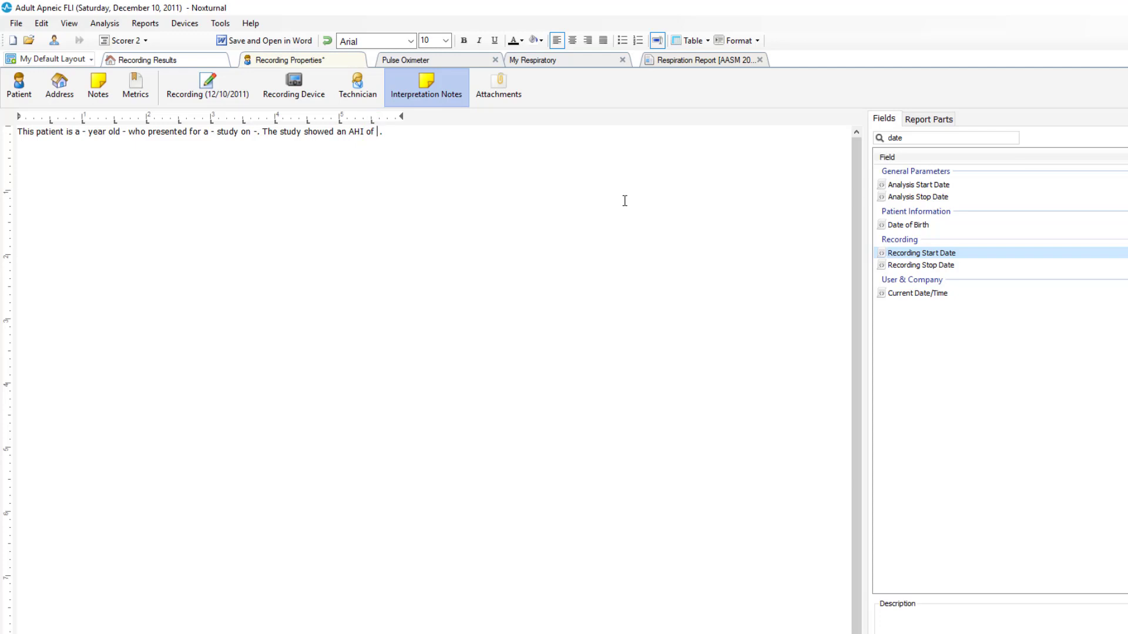
pyautogui.click(941, 138)
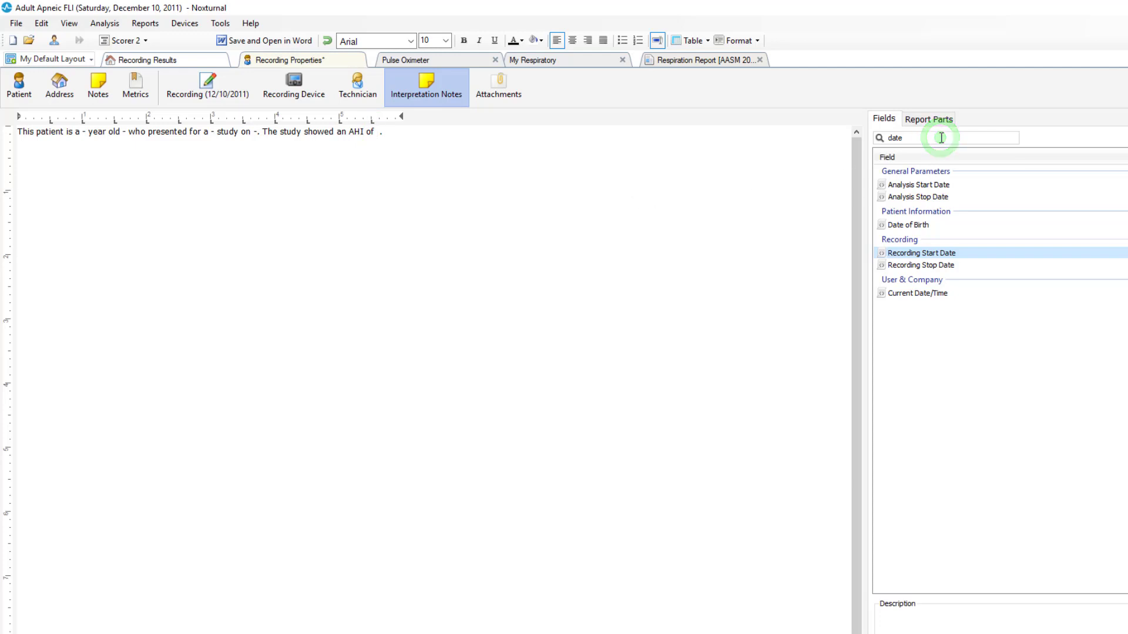
pyautogui.press('BackSpace')
pyautogui.press('BackSpace')
pyautogui.press('BackSpace')
pyautogui.press('BackSpace')
pyautogui.write('a')
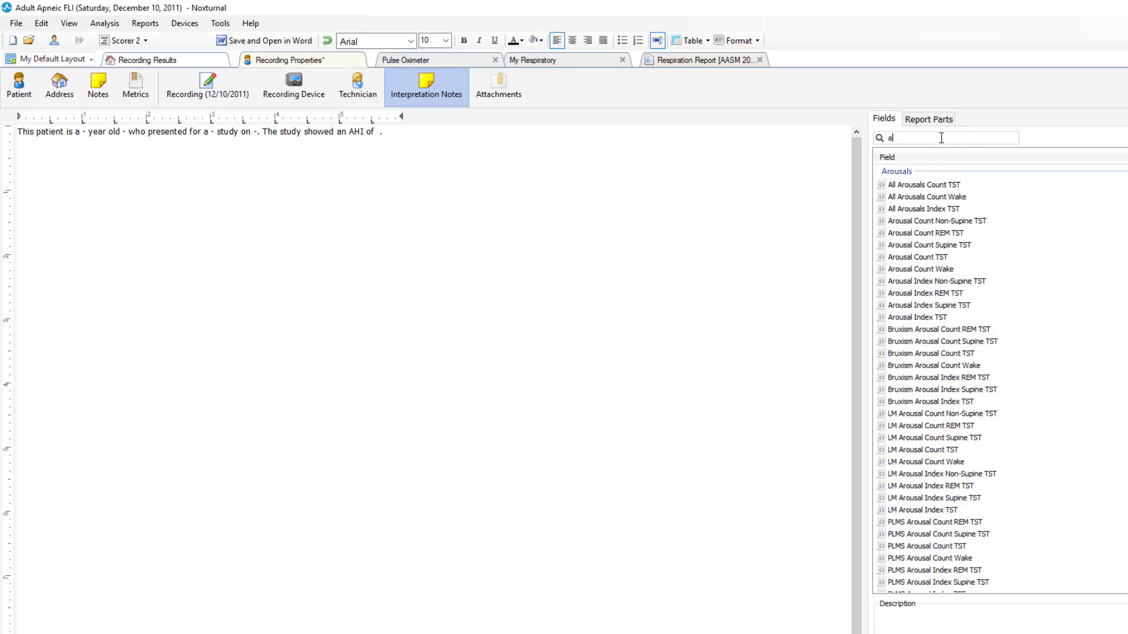
pyautogui.write('hi')
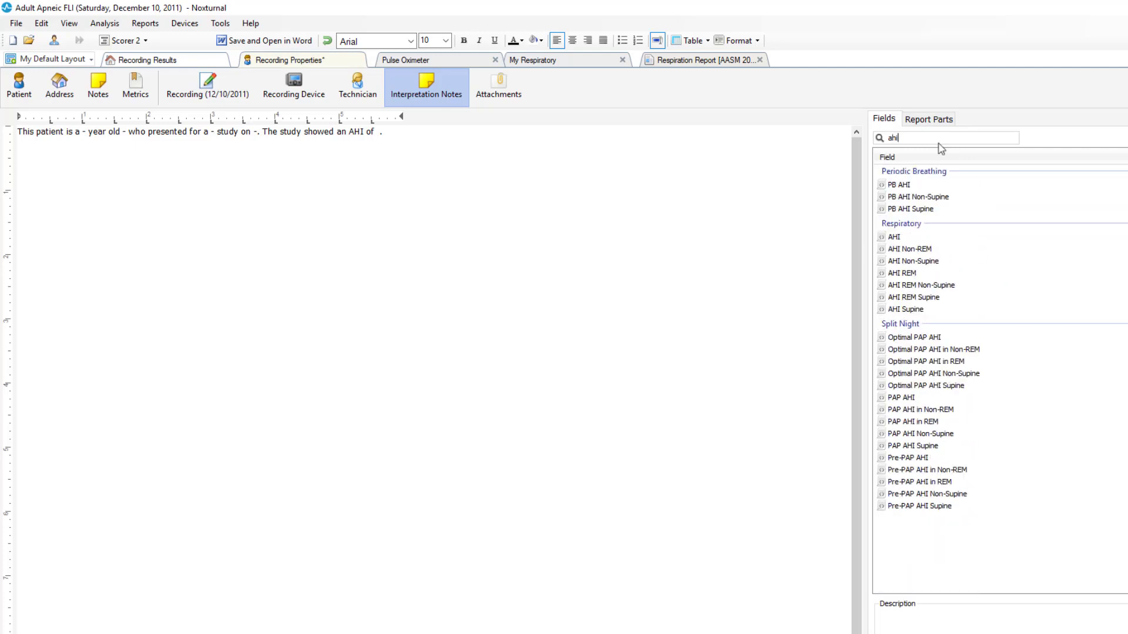
pyautogui.doubleClick(908, 237)
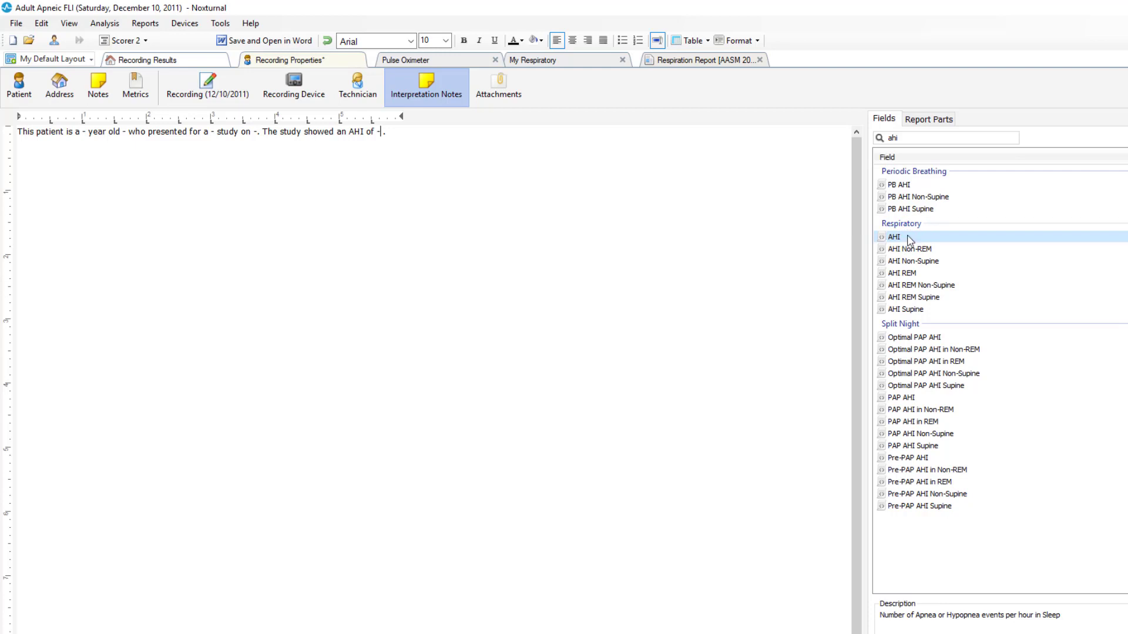
# Step: Save the whole overview sentence as a new Interpretation Notes report part named Overview
pyautogui.click(927, 121)
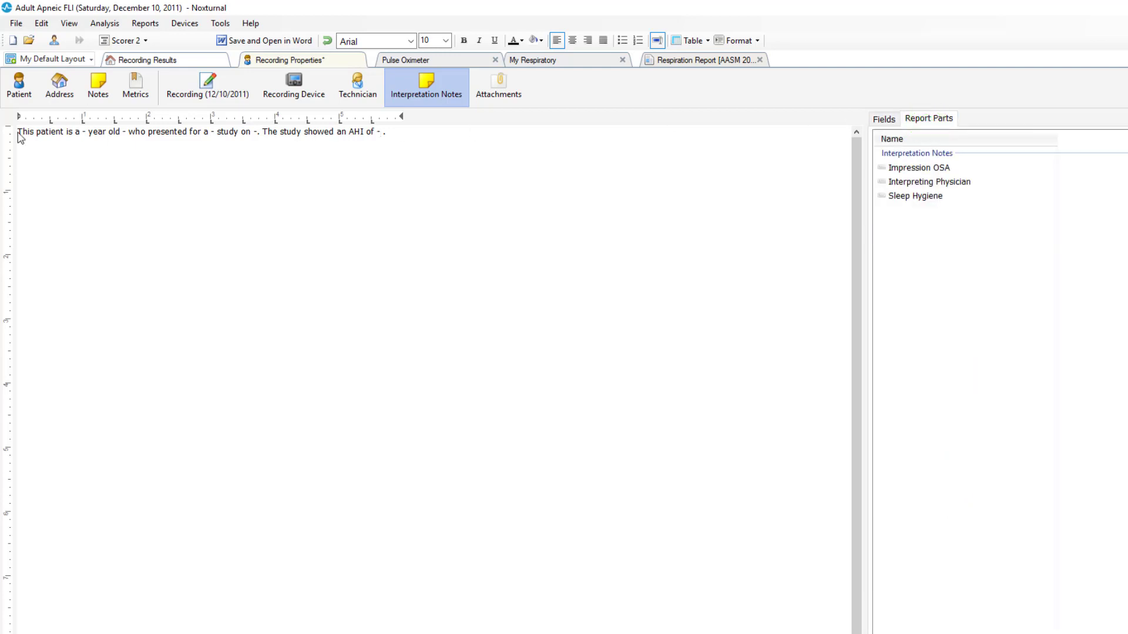
pyautogui.moveTo(19, 132); pyautogui.dragTo(396, 140)
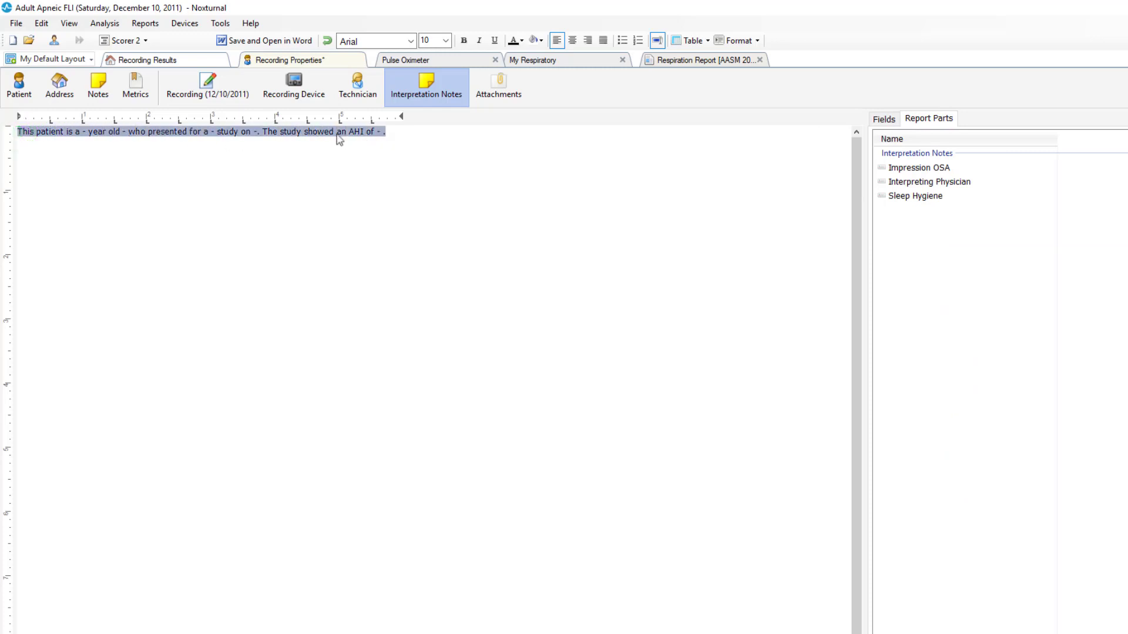
pyautogui.moveTo(311, 132); pyautogui.dragTo(927, 405)
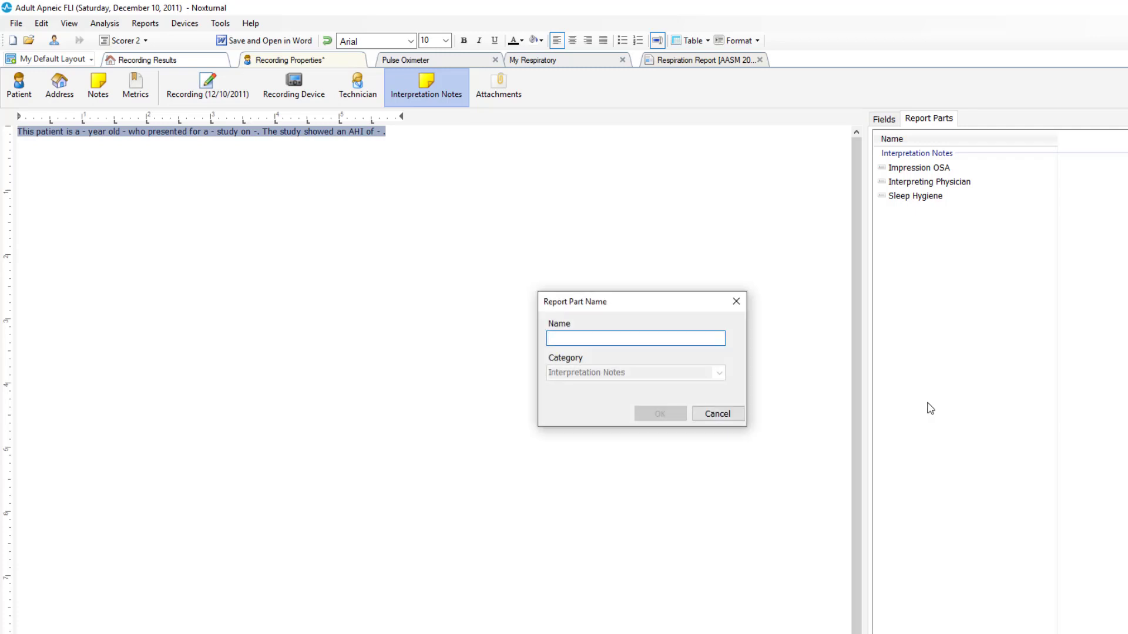
pyautogui.write('Overview')
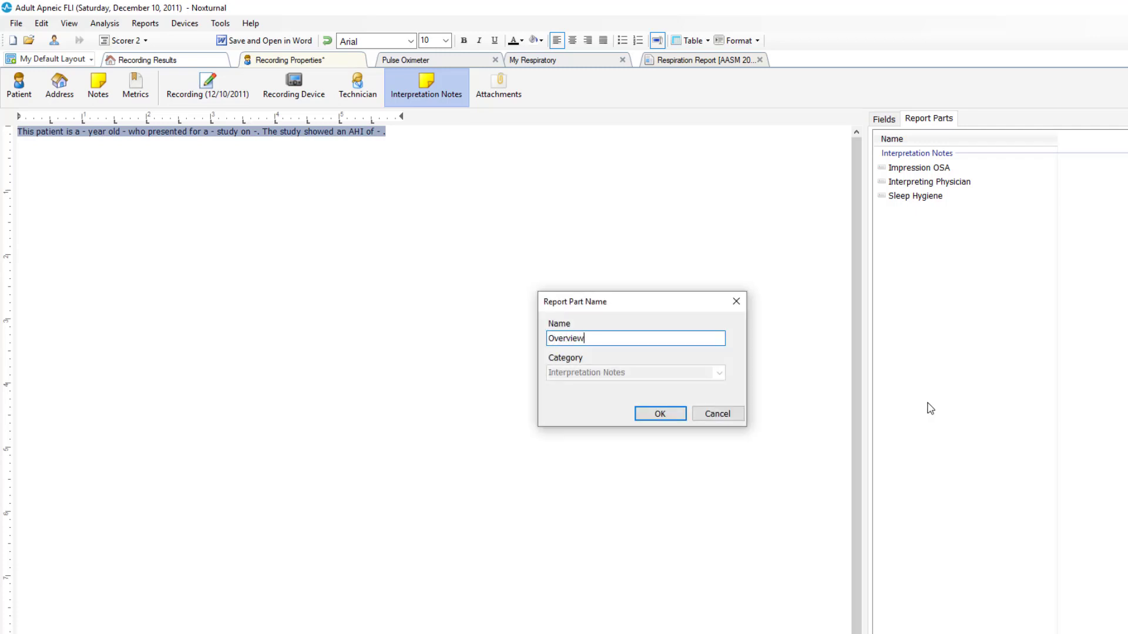
pyautogui.click(660, 414)
# Step: Add a blank line below the sentence and insert the Impression OSA report part there
pyautogui.click(78, 153)
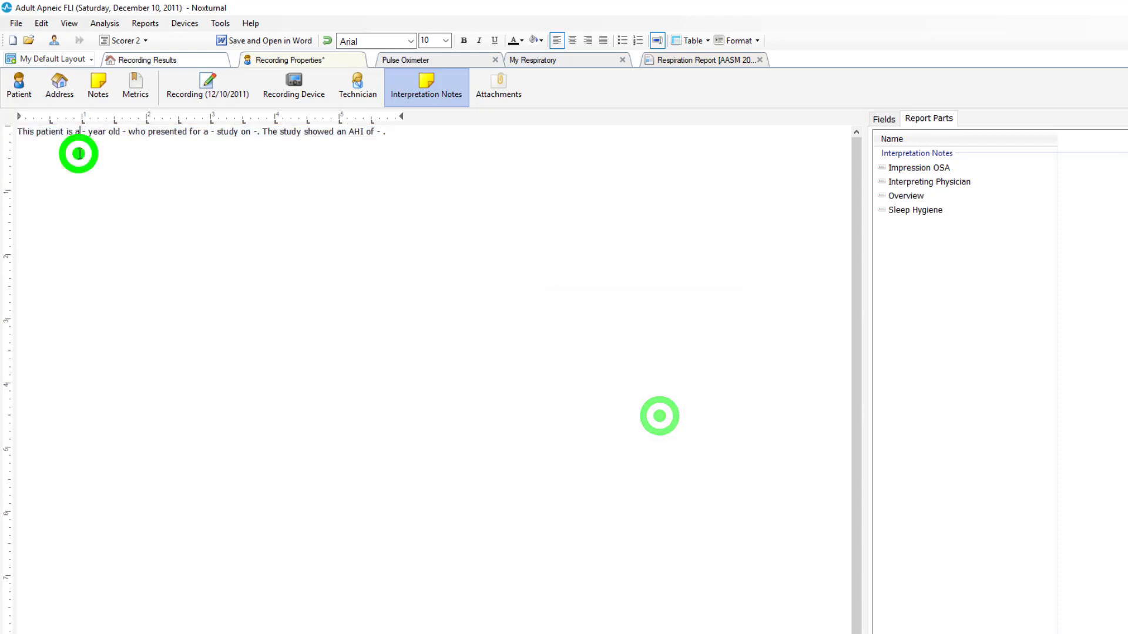
pyautogui.click(423, 135)
pyautogui.press('Return')
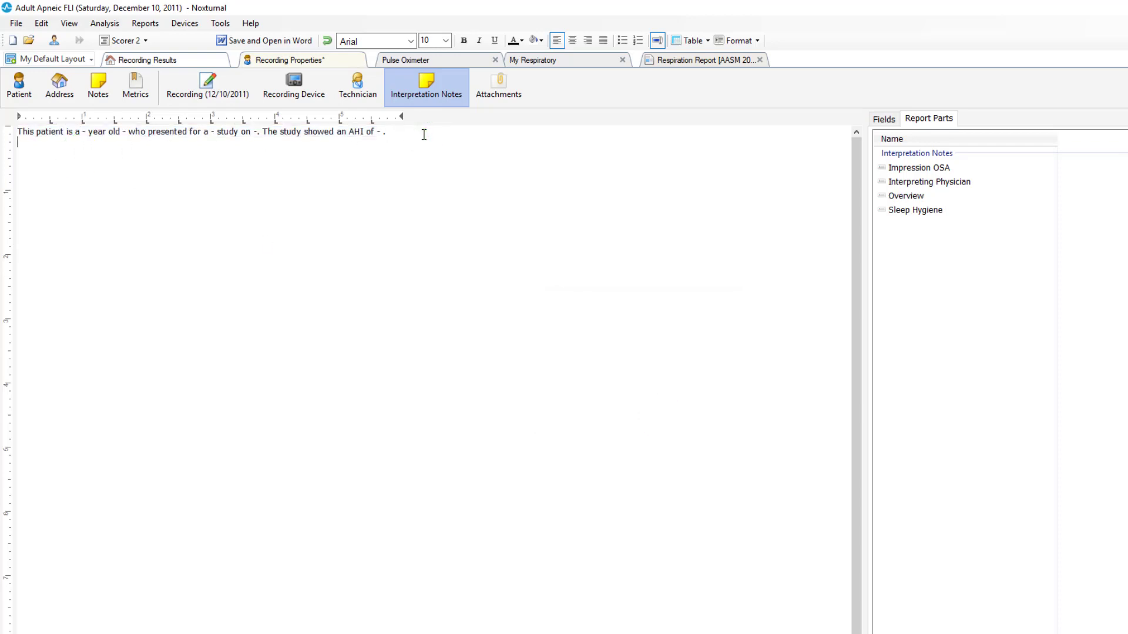
pyautogui.press('Return')
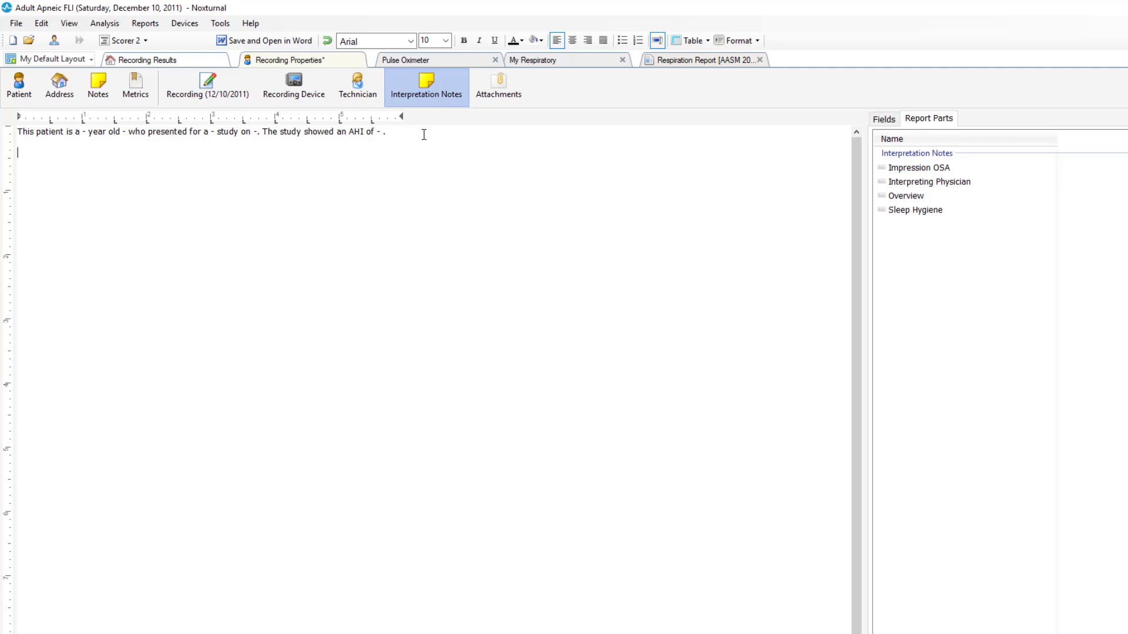
pyautogui.doubleClick(927, 169)
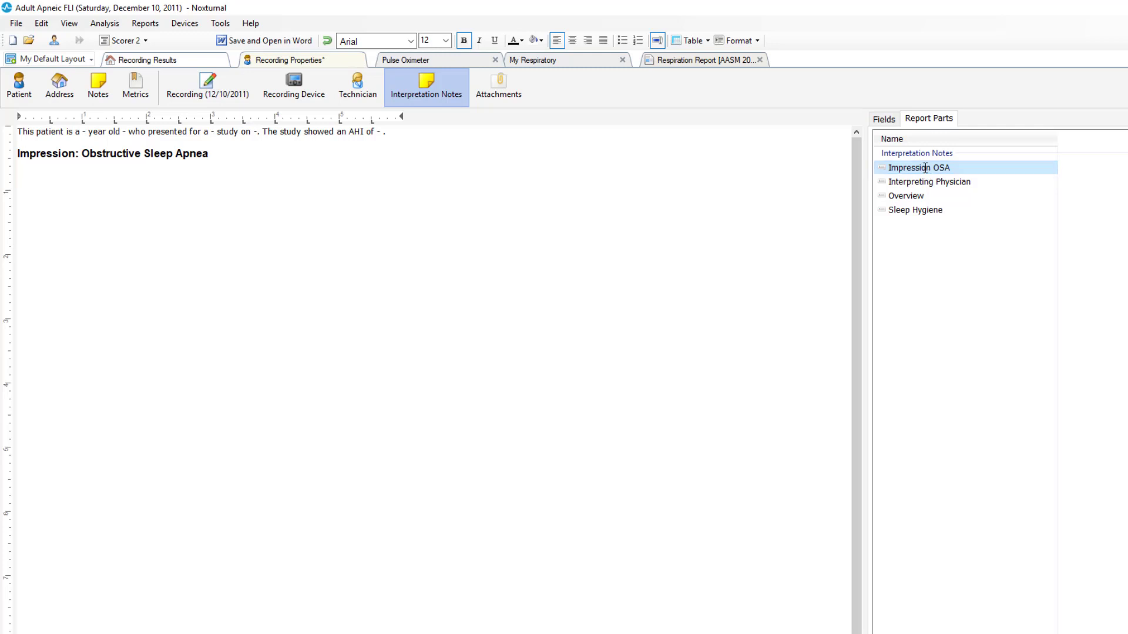
# Step: Insert the Sleep Hygiene and Interpreting Physician report parts below the impression, and apply the recording properties
pyautogui.doubleClick(907, 216)
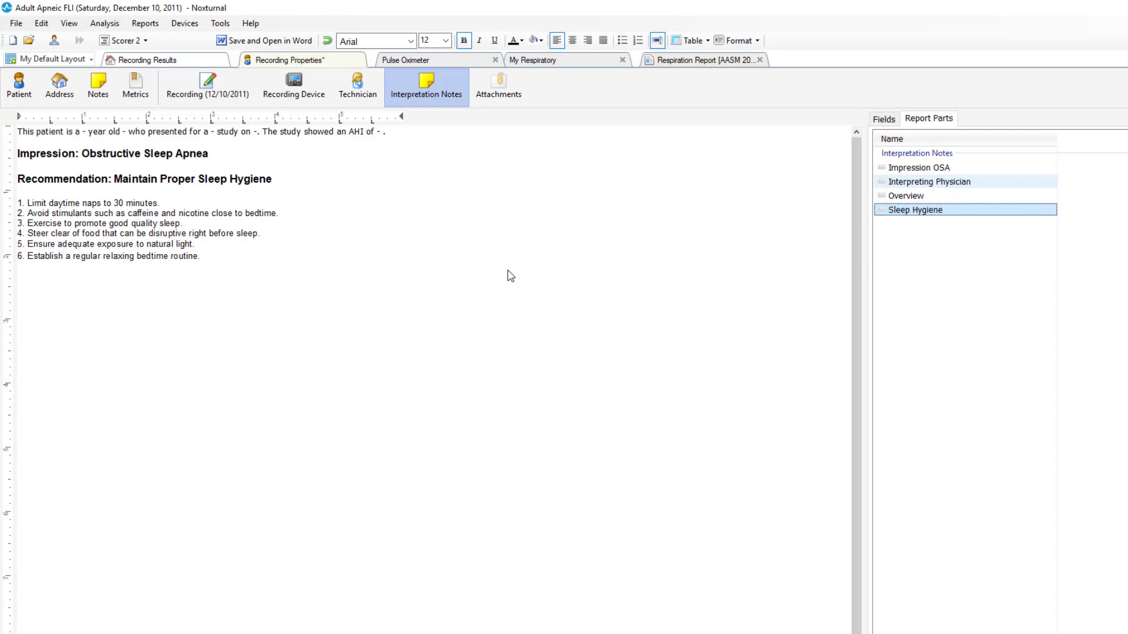
pyautogui.moveTo(510, 276); pyautogui.dragTo(509, 270)
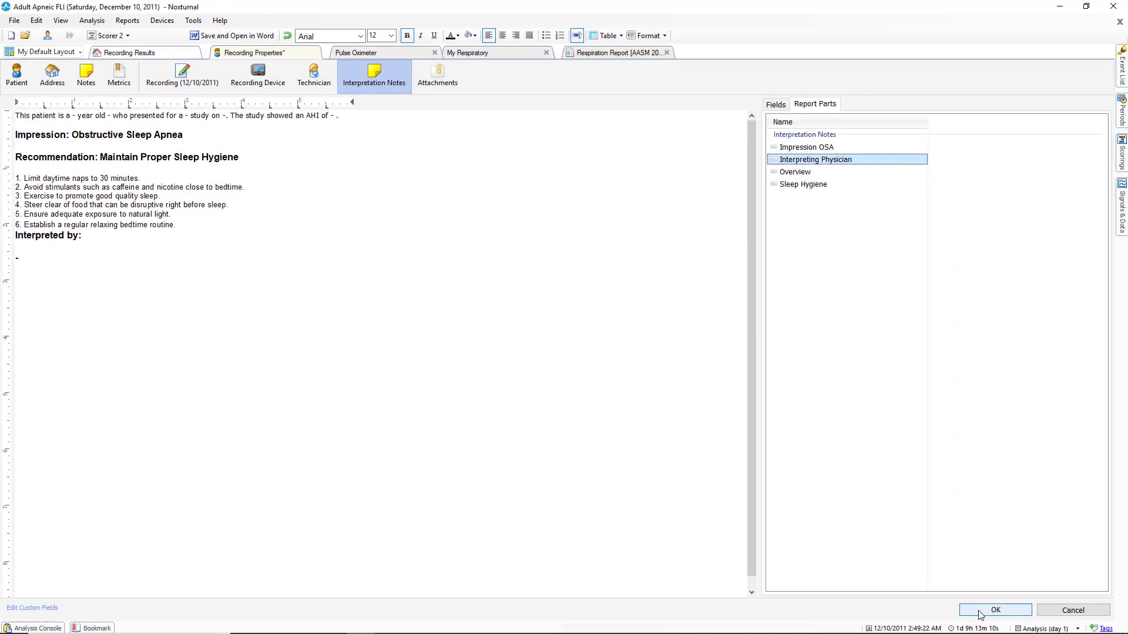
pyautogui.click(980, 612)
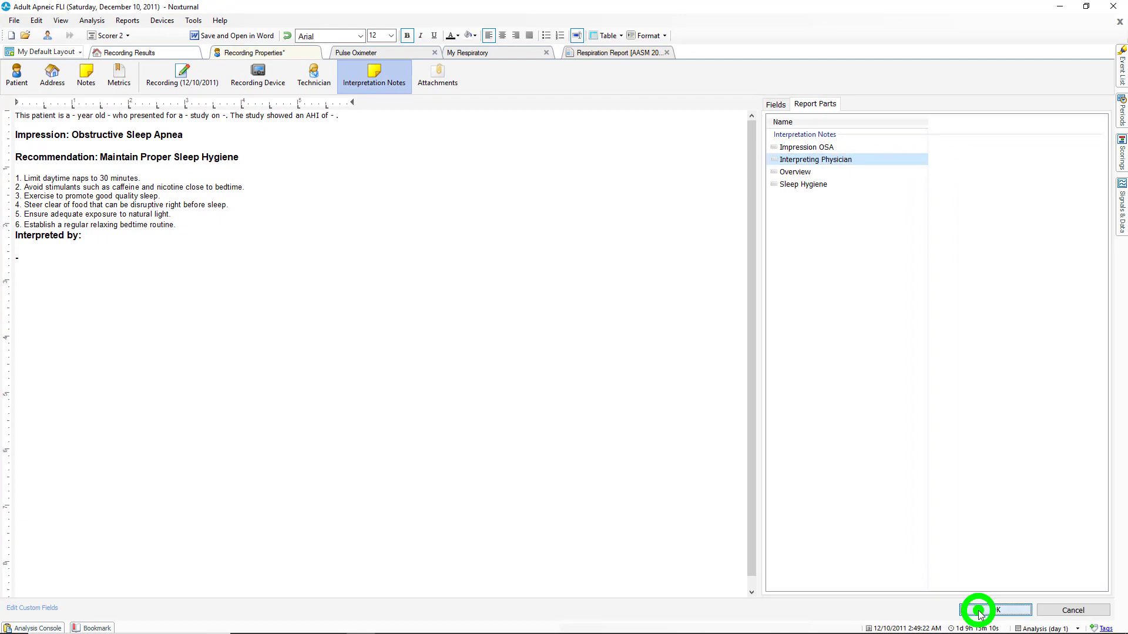
# Step: Close the open Respiration Report and generate a new Respiration Report
pyautogui.click(516, 51)
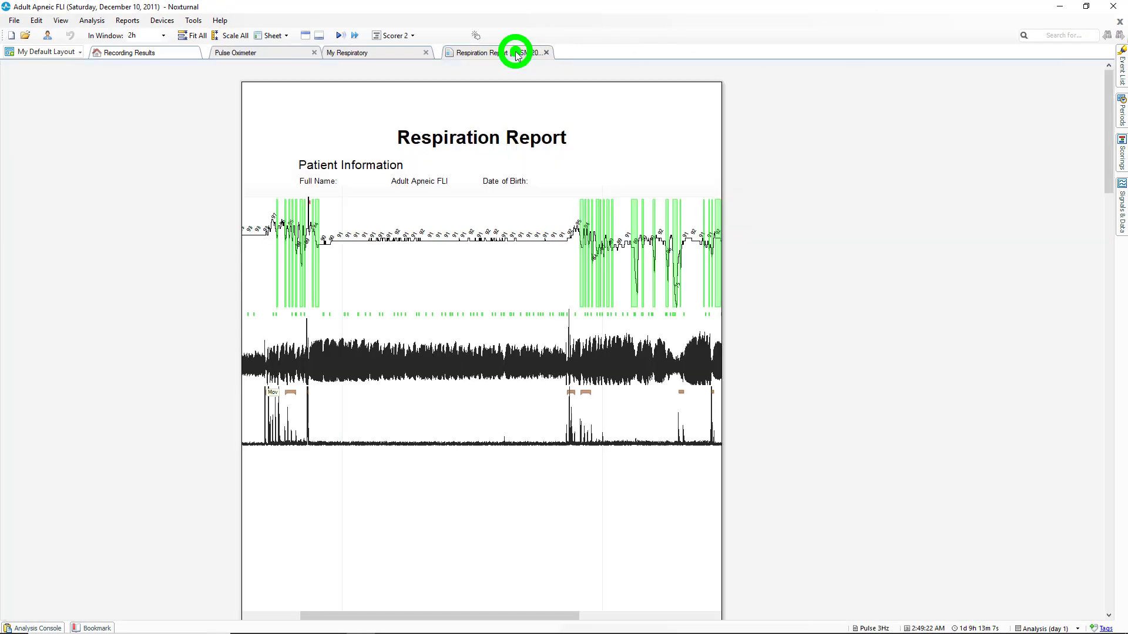
pyautogui.click(547, 53)
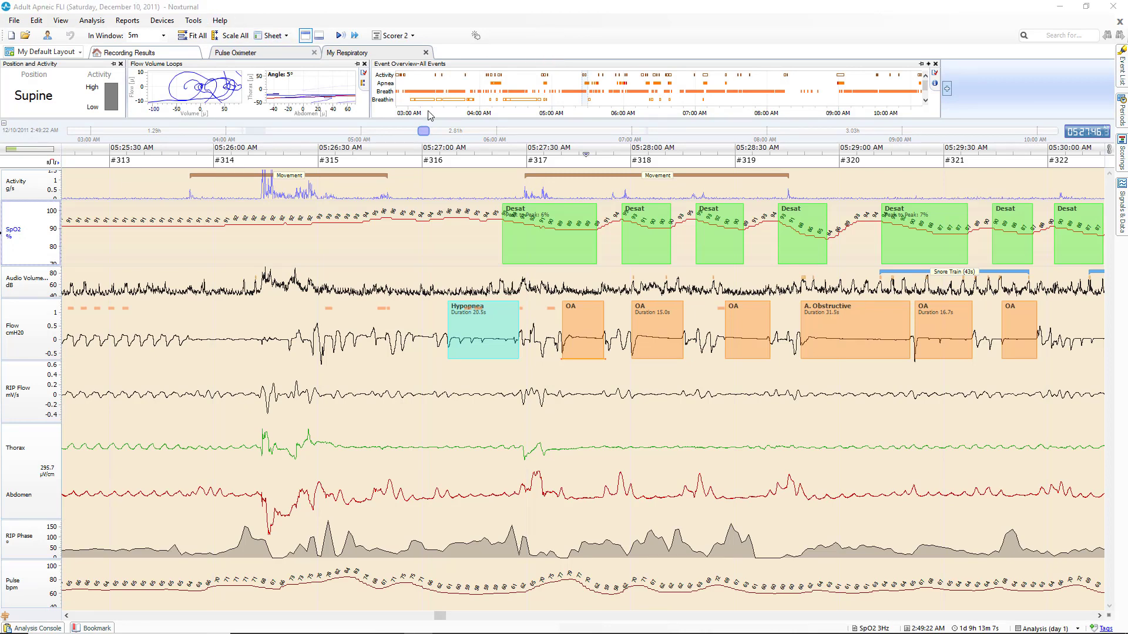
pyautogui.click(125, 21)
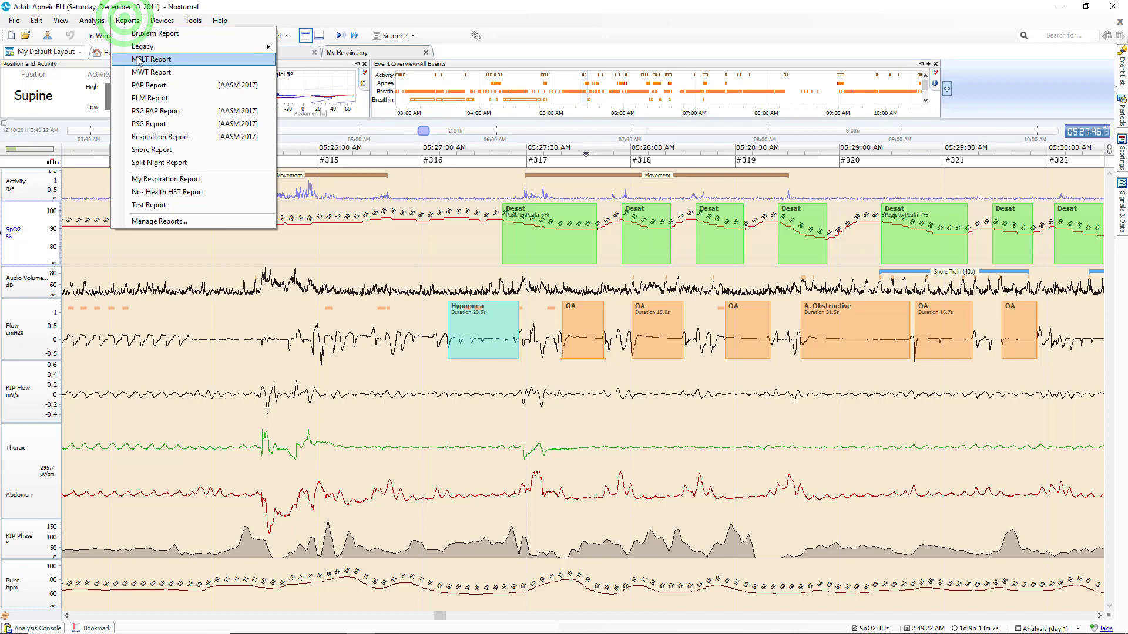
pyautogui.click(162, 137)
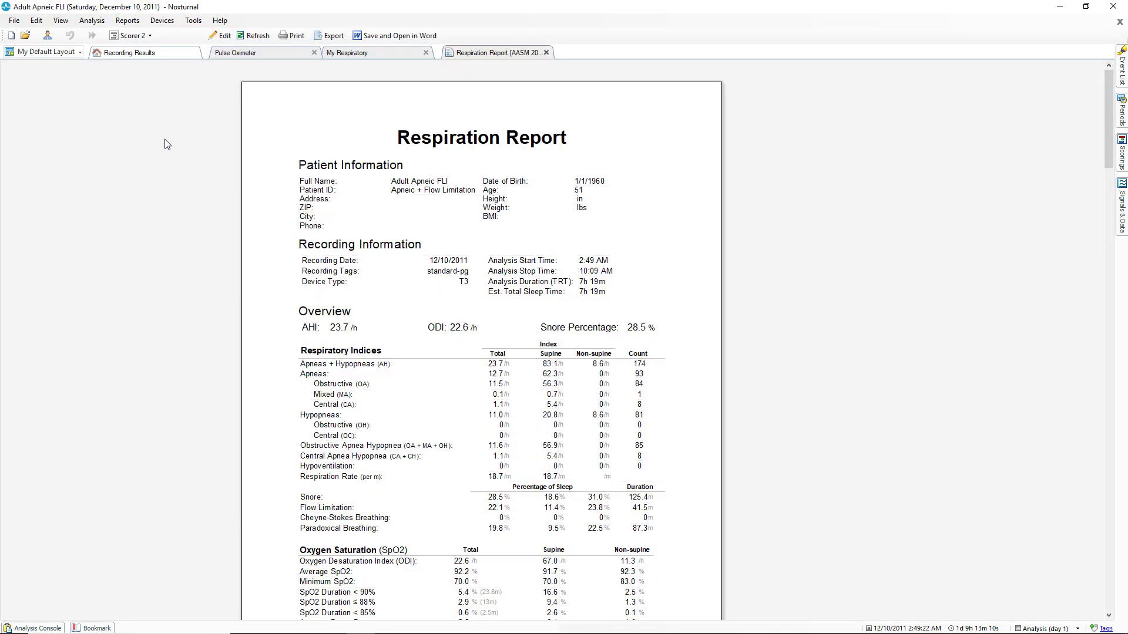
# Step: Scroll through the report to review the Interpretation Notes section
pyautogui.scroll(-10, 265, 228)
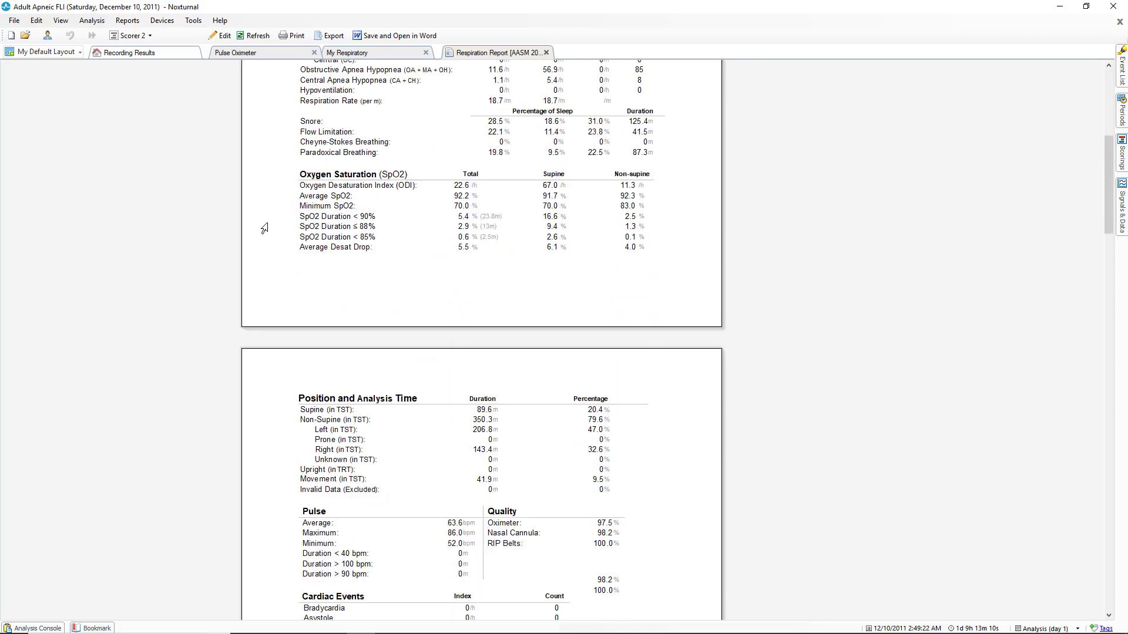
pyautogui.scroll(-10, 264, 229)
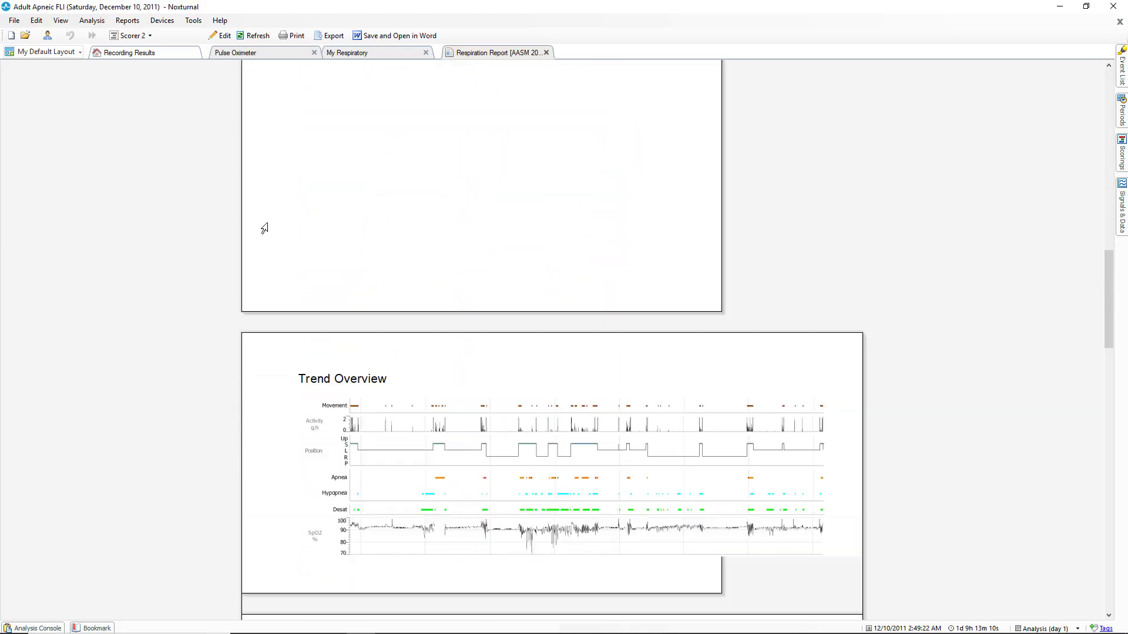
pyautogui.scroll(-10, 265, 228)
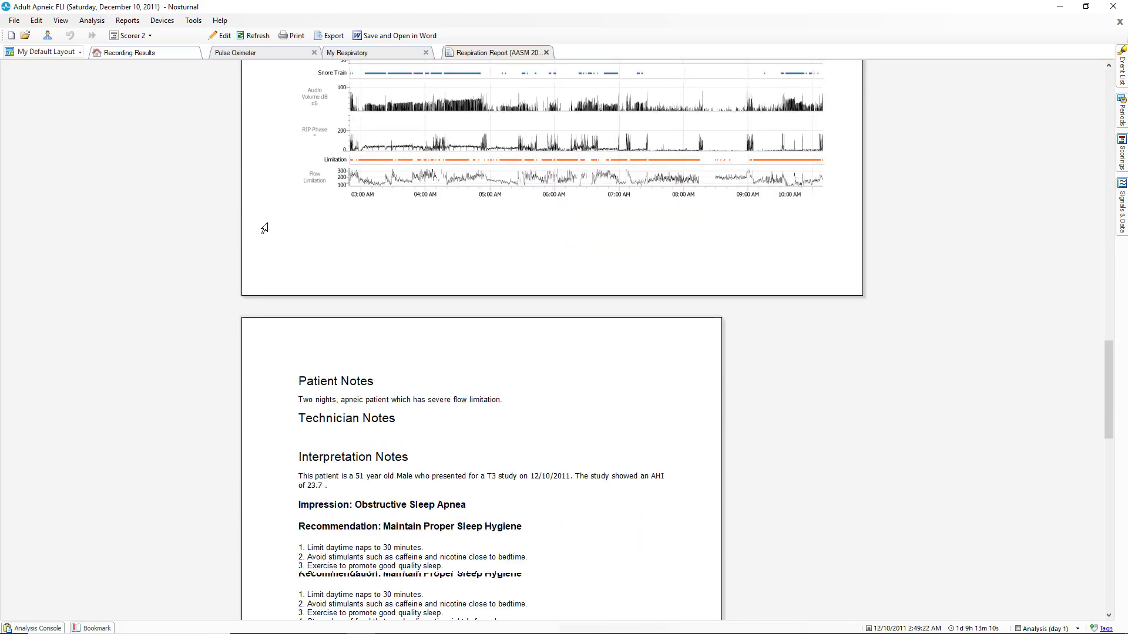
pyautogui.scroll(-3, 265, 228)
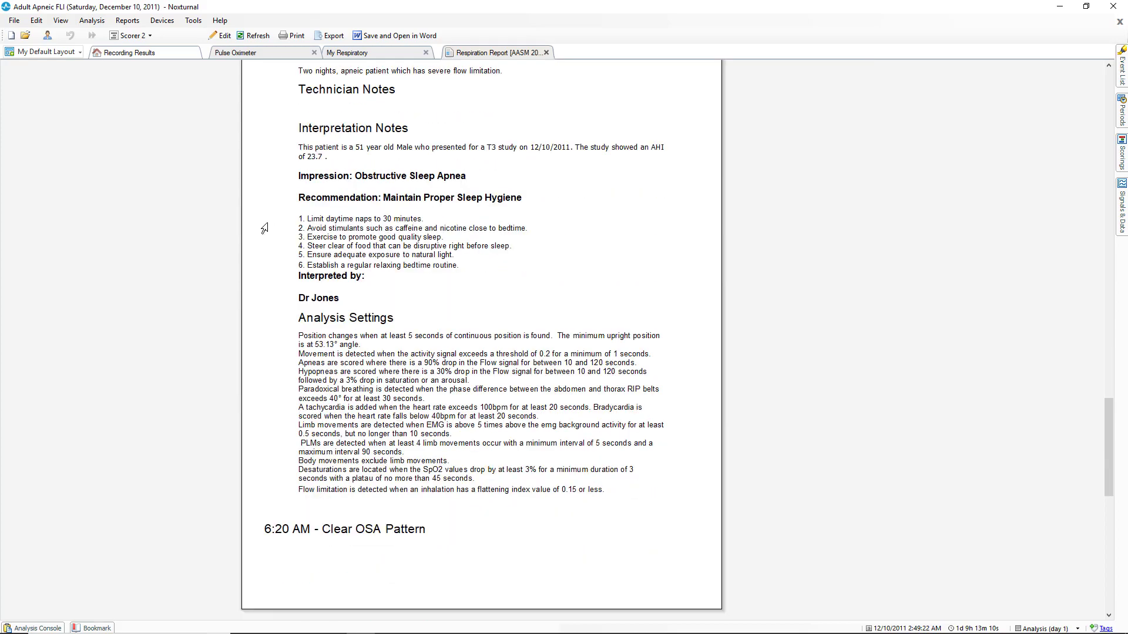